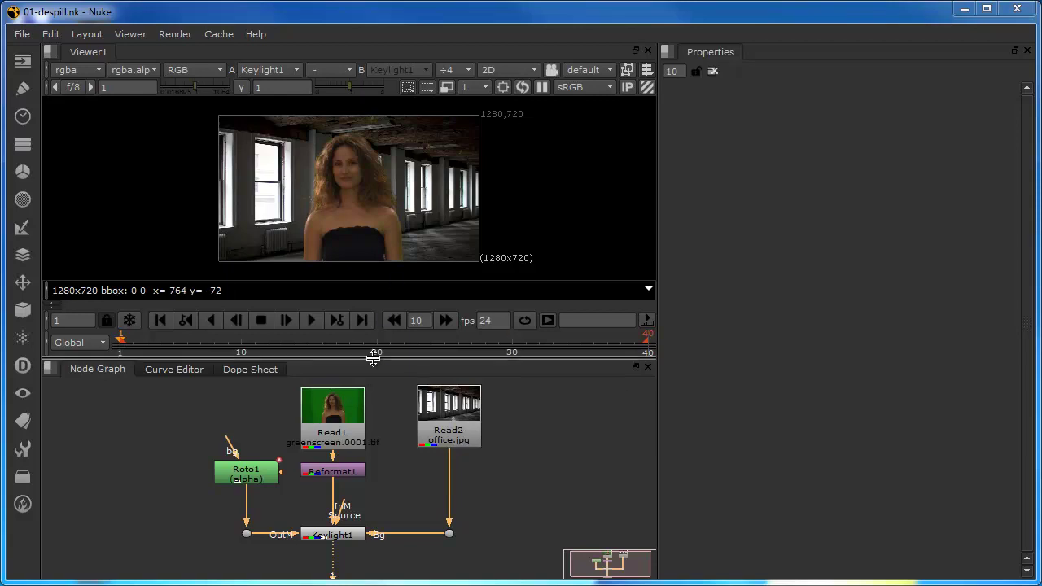
Inspect the setup nodes in turn: Read1, Reformat1, Read2, Keylight1 and Roto1.
{"action": "left_click", "coordinate": [332, 421]}
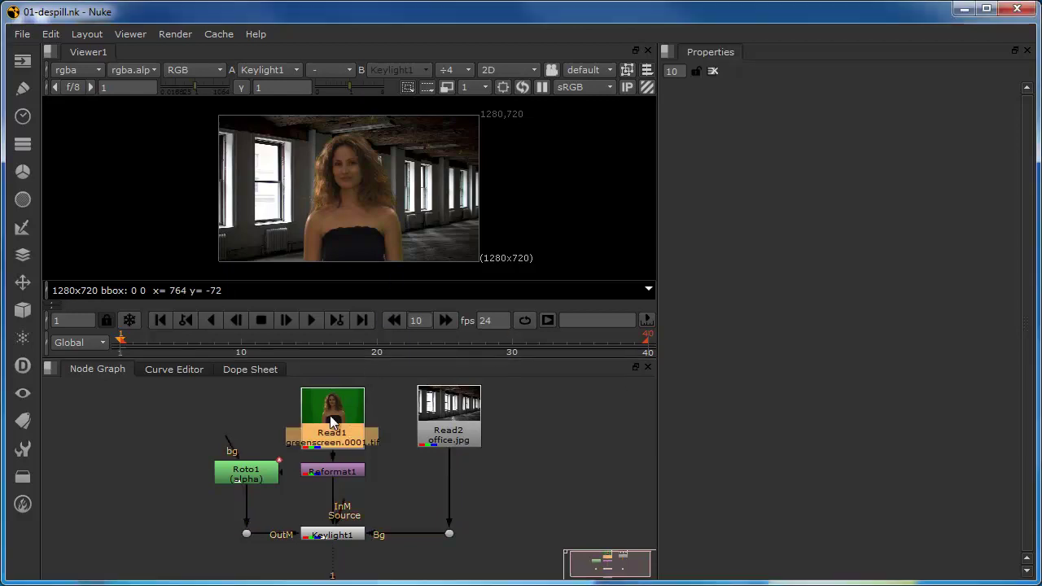
{"action": "left_click", "coordinate": [331, 474]}
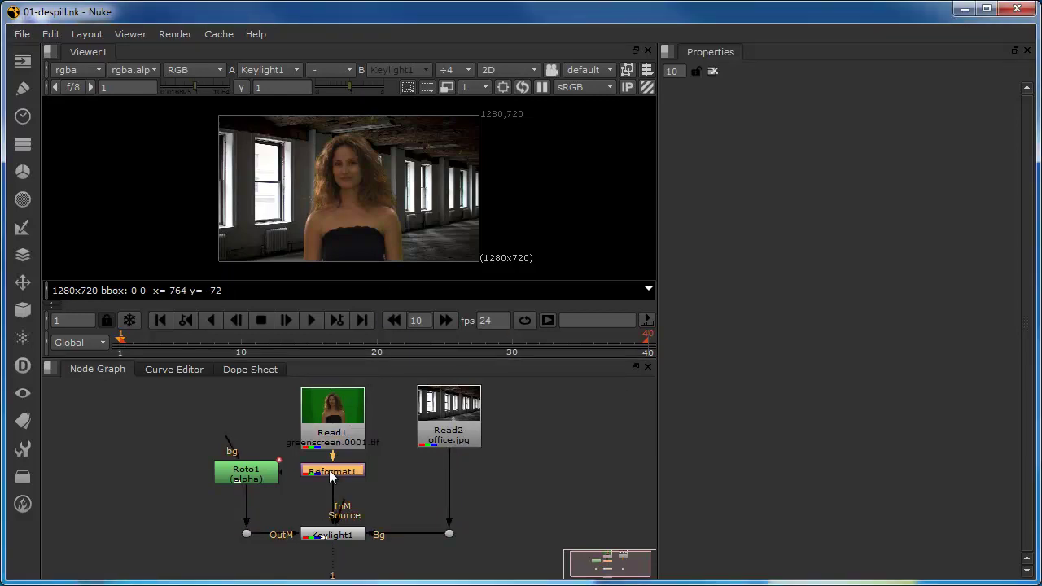
{"action": "left_click", "coordinate": [453, 427]}
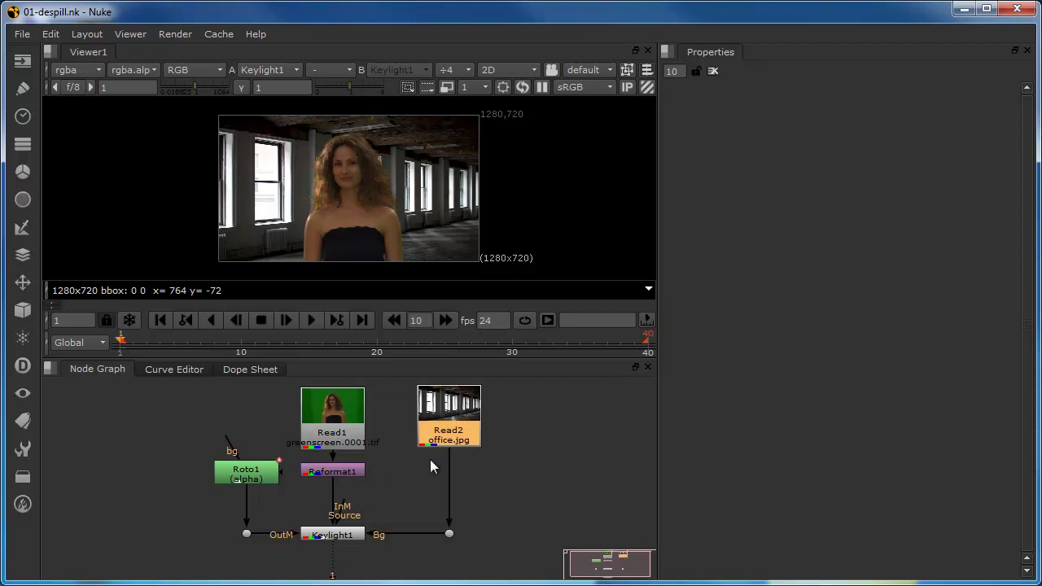
{"action": "left_click", "coordinate": [329, 537]}
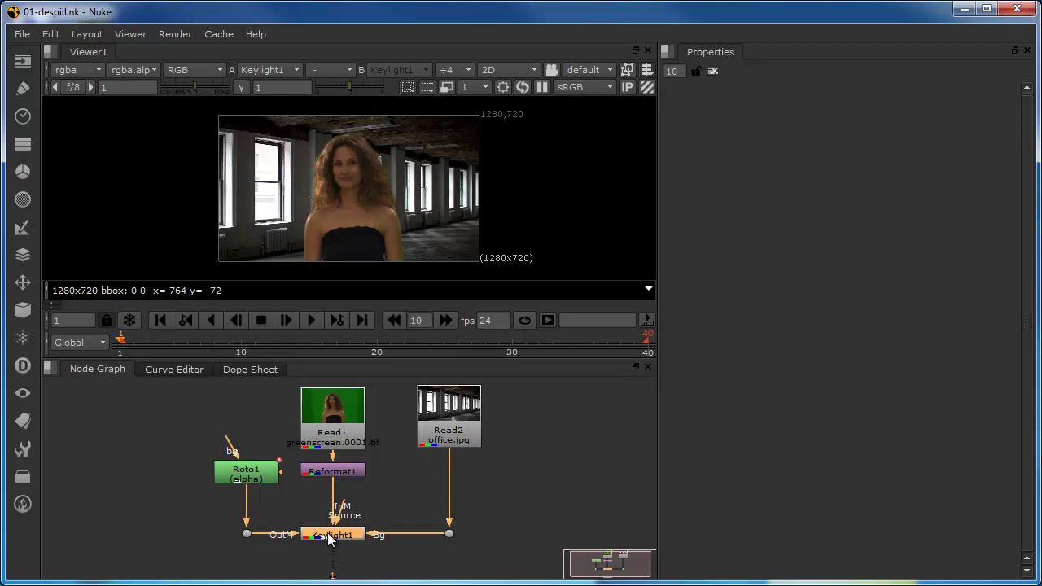
{"action": "left_click", "coordinate": [253, 480]}
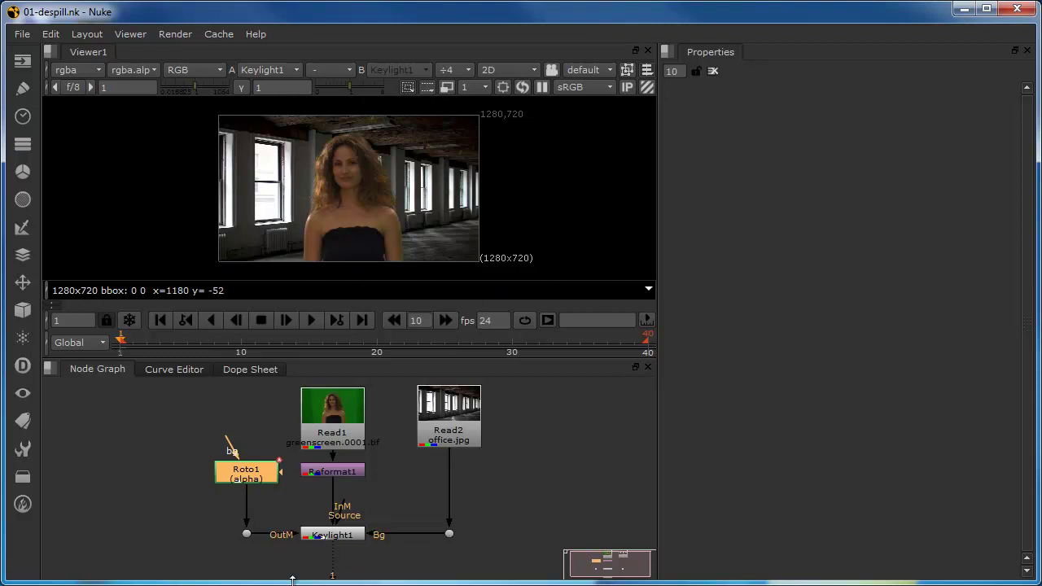
Open Keylight1's settings and switch its View from Composite to Final Result.
{"action": "double_click", "coordinate": [341, 537]}
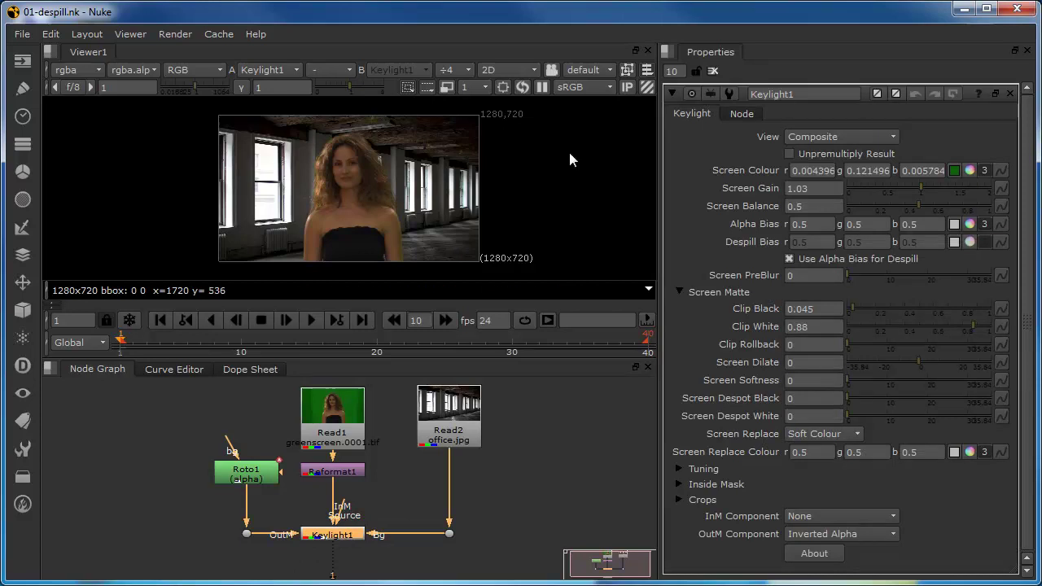
{"action": "scroll", "coordinate": [289, 204], "scroll_direction": "up", "scroll_amount": 3}
{"action": "scroll", "coordinate": [283, 201], "scroll_direction": "up", "scroll_amount": 2}
{"action": "scroll", "coordinate": [284, 201], "scroll_direction": "up", "scroll_amount": 2}
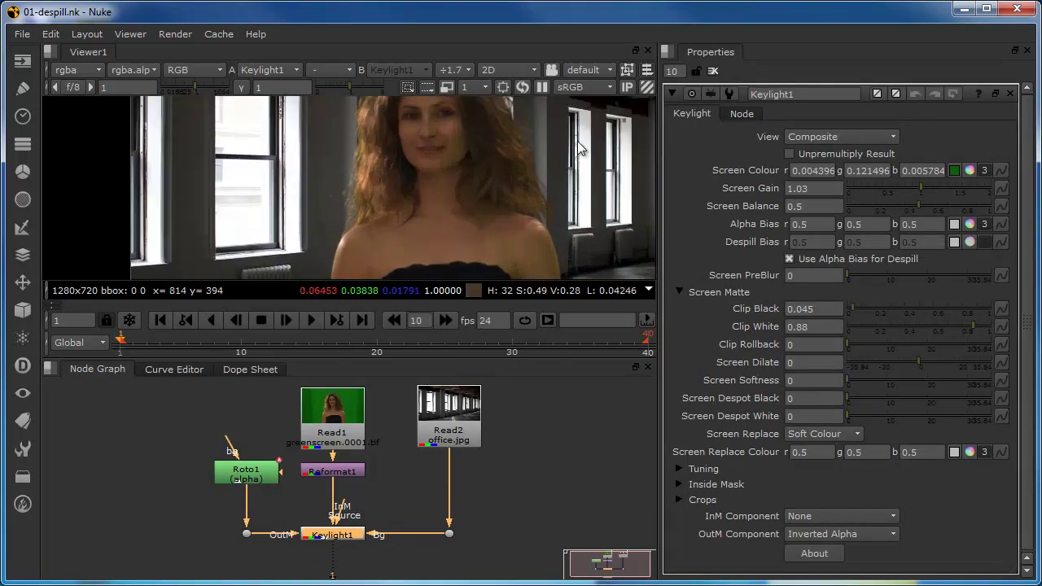
{"action": "left_click", "coordinate": [842, 136]}
{"action": "left_click", "coordinate": [838, 136]}
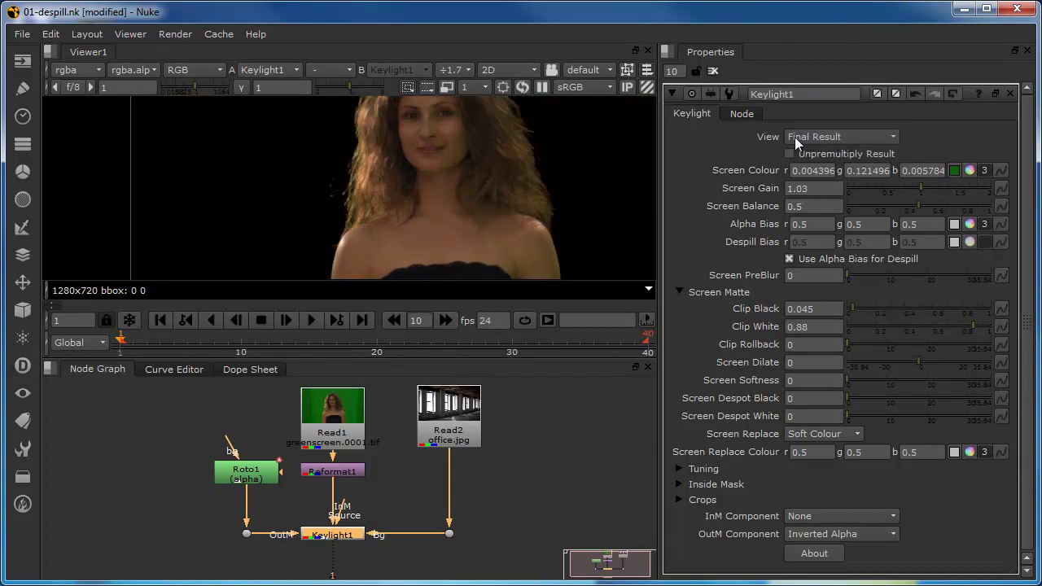
{"action": "scroll", "coordinate": [367, 158], "scroll_direction": "up", "scroll_amount": 2}
{"action": "scroll", "coordinate": [367, 167], "scroll_direction": "up", "scroll_amount": 2}
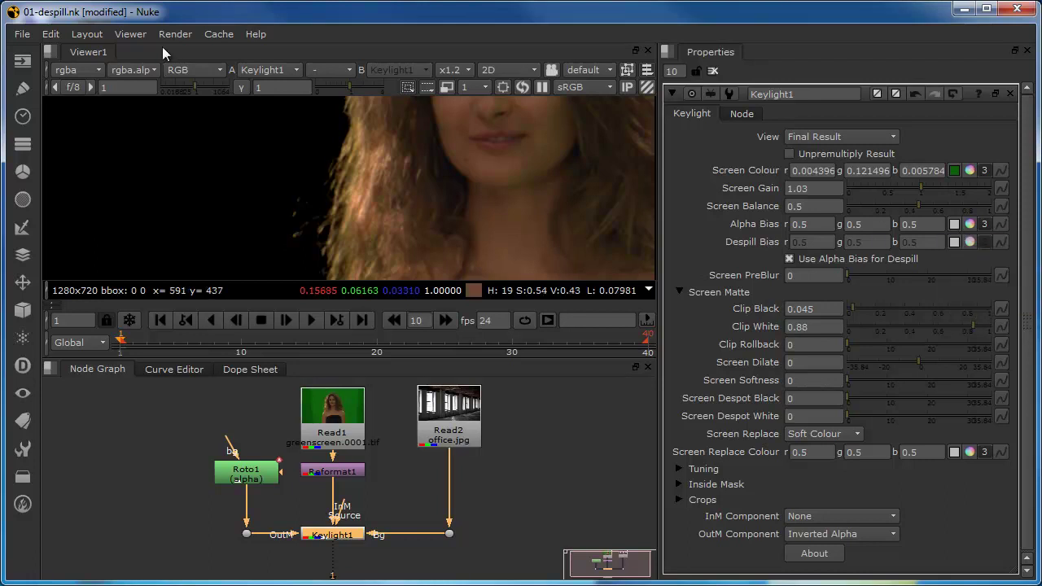
Sample Keylight1's Alpha Bias from the image, about 0.015, 0.0097, 0.0048.
{"action": "middle_click_drag", "start_coordinate": [368, 113], "coordinate": [369, 150]}
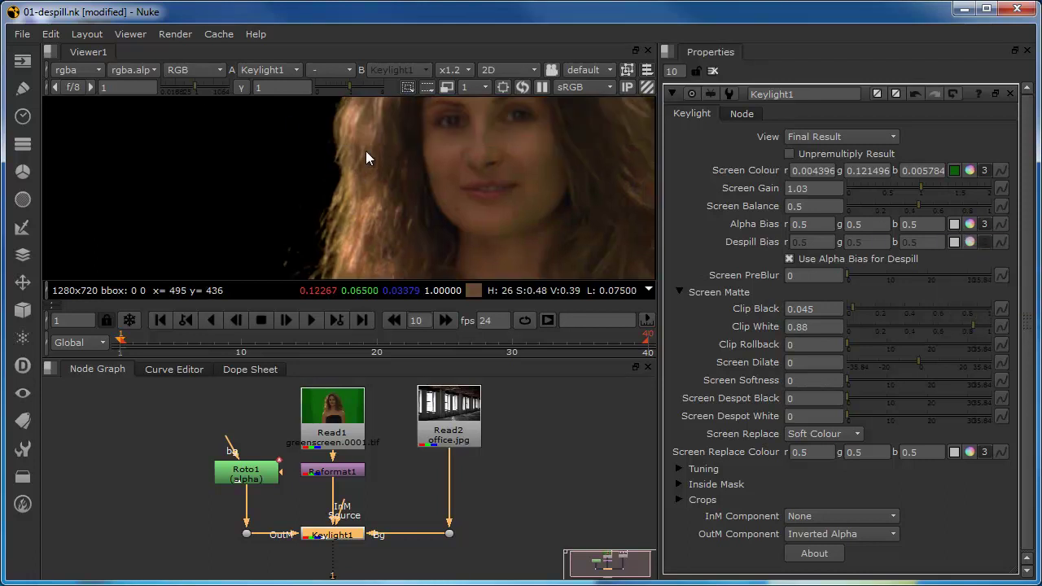
{"action": "left_click", "coordinate": [960, 225]}
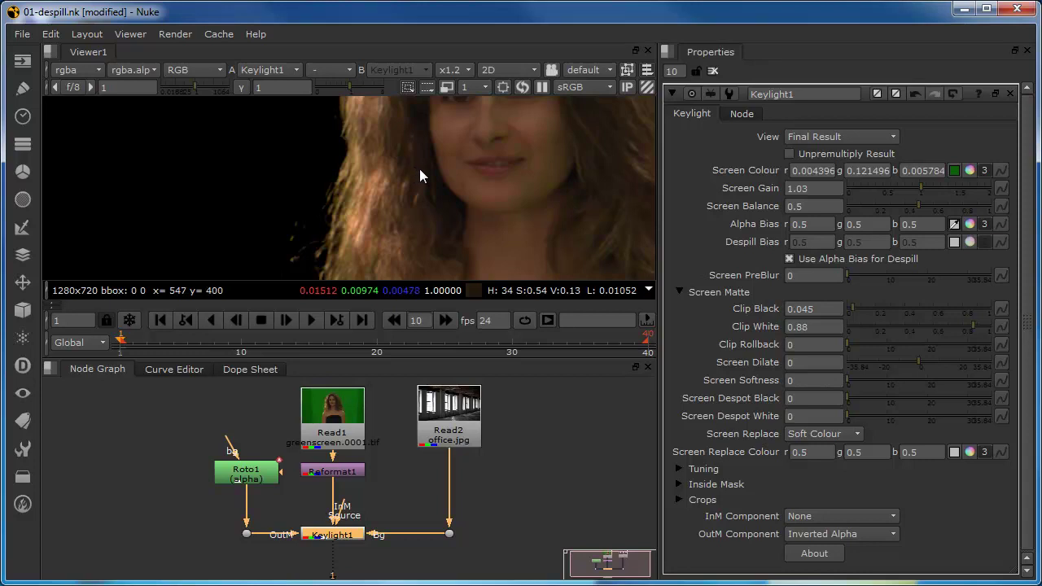
{"action": "left_click", "coordinate": [419, 169], "text": "ctrl"}
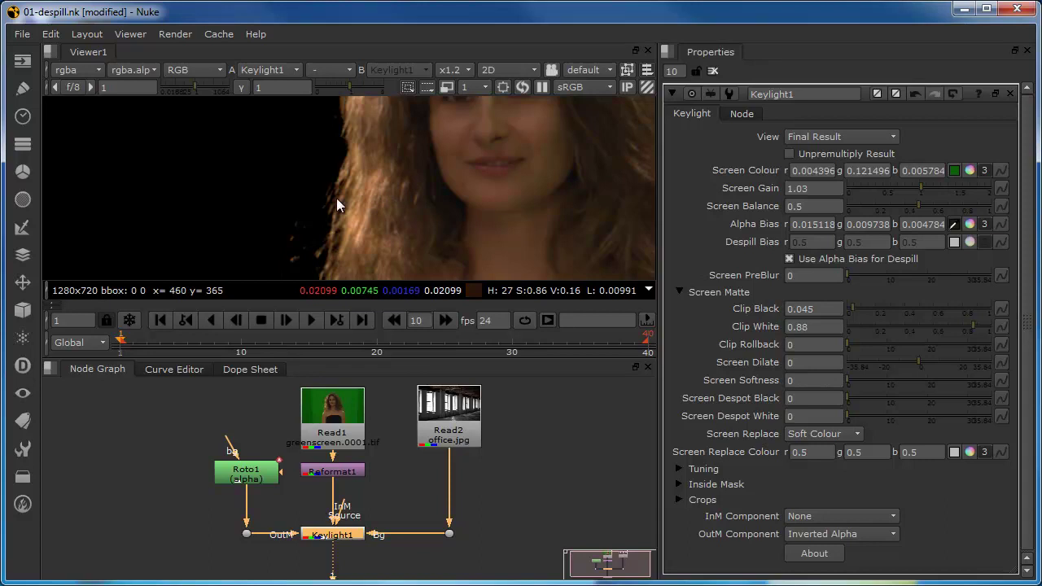
Check the Screen Replace options and leave them unchanged.
{"action": "scroll", "coordinate": [384, 241], "scroll_direction": "down", "scroll_amount": 1}
{"action": "scroll", "coordinate": [384, 241], "scroll_direction": "down", "scroll_amount": 1}
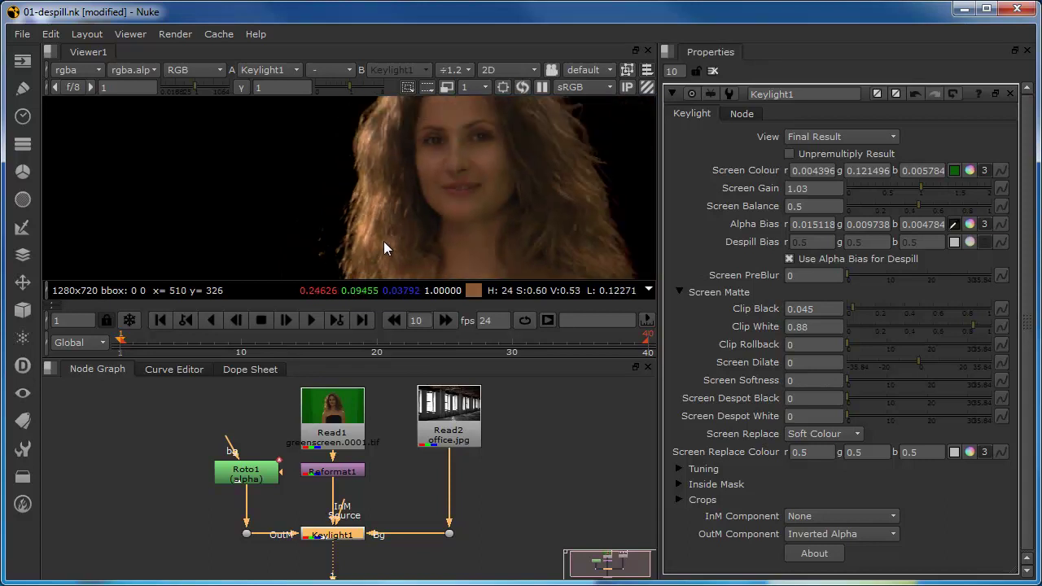
{"action": "scroll", "coordinate": [384, 241], "scroll_direction": "down", "scroll_amount": 1}
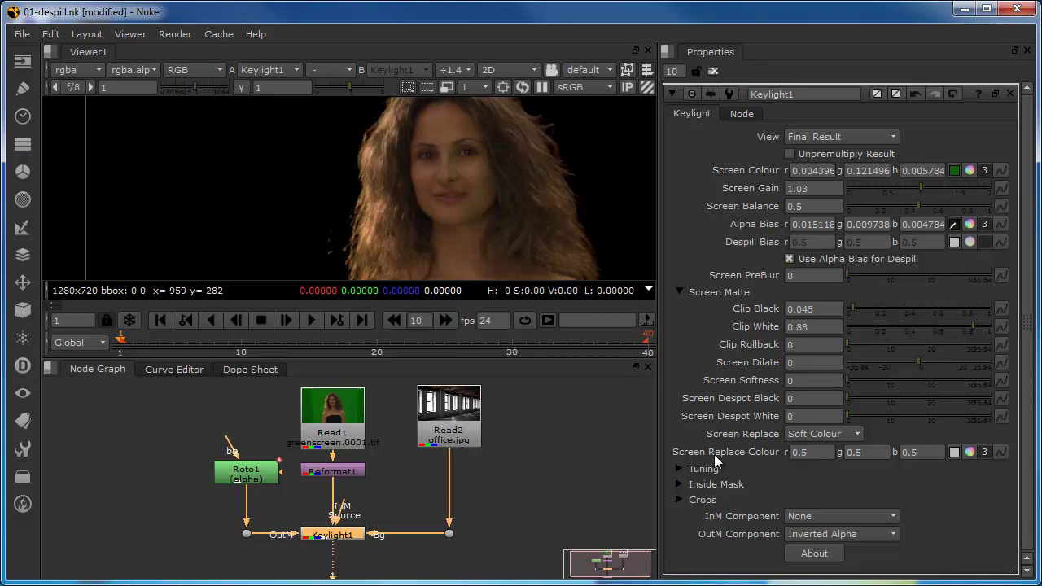
{"action": "left_click", "coordinate": [805, 435]}
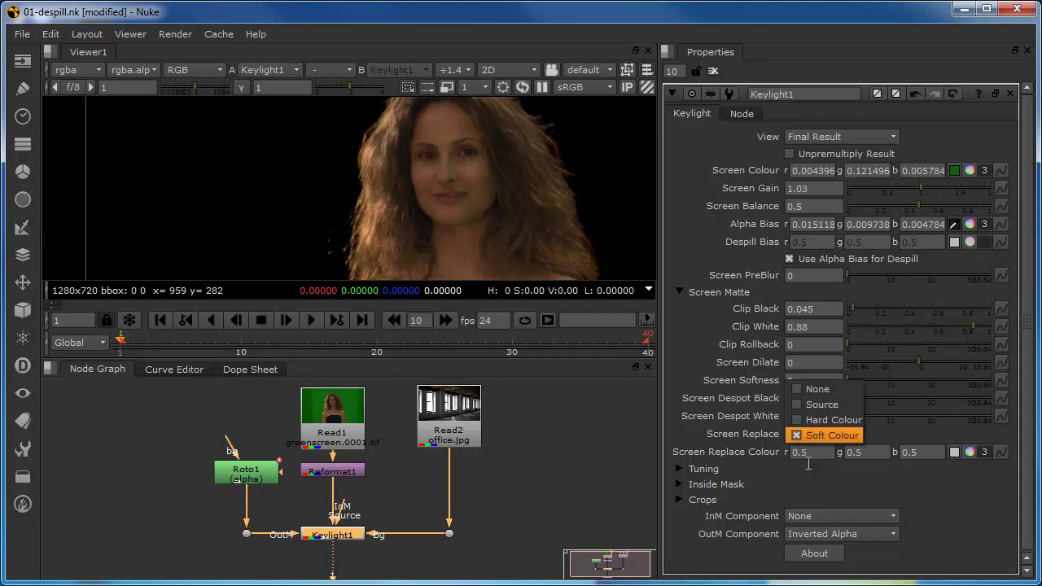
{"action": "left_click", "coordinate": [920, 488]}
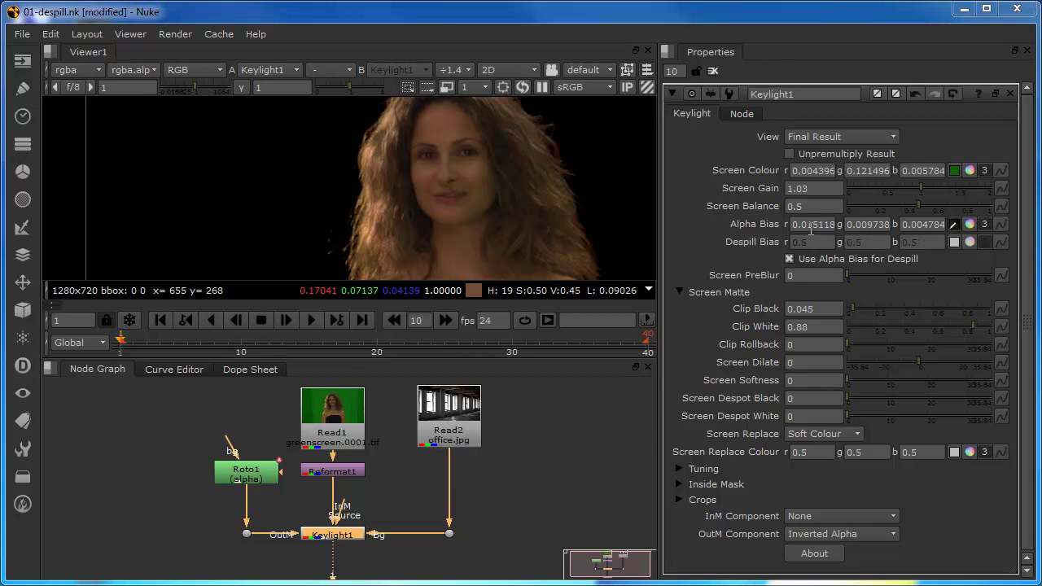
{"action": "left_click", "coordinate": [954, 226]}
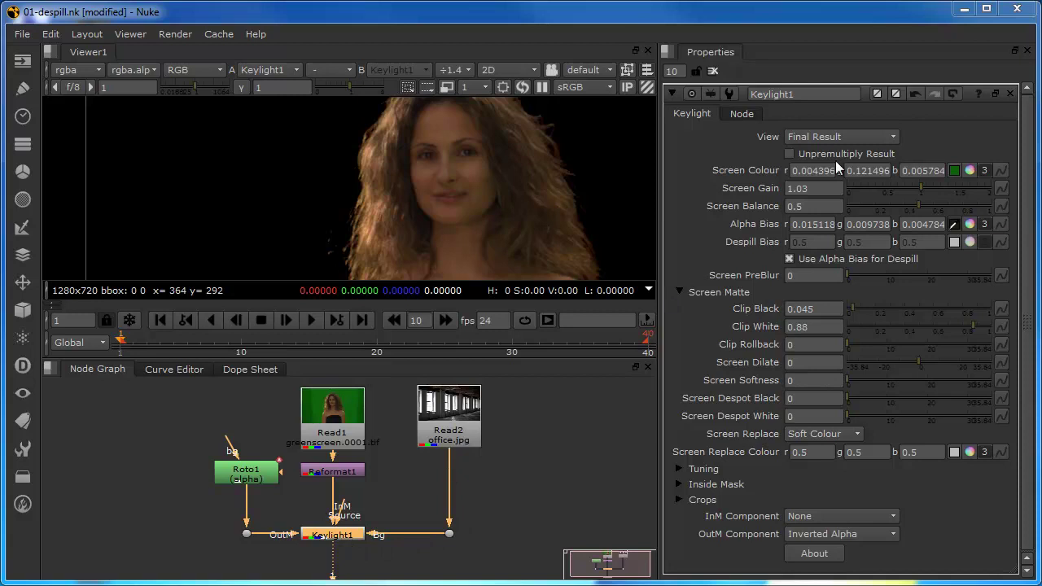
{"action": "left_click", "coordinate": [832, 138]}
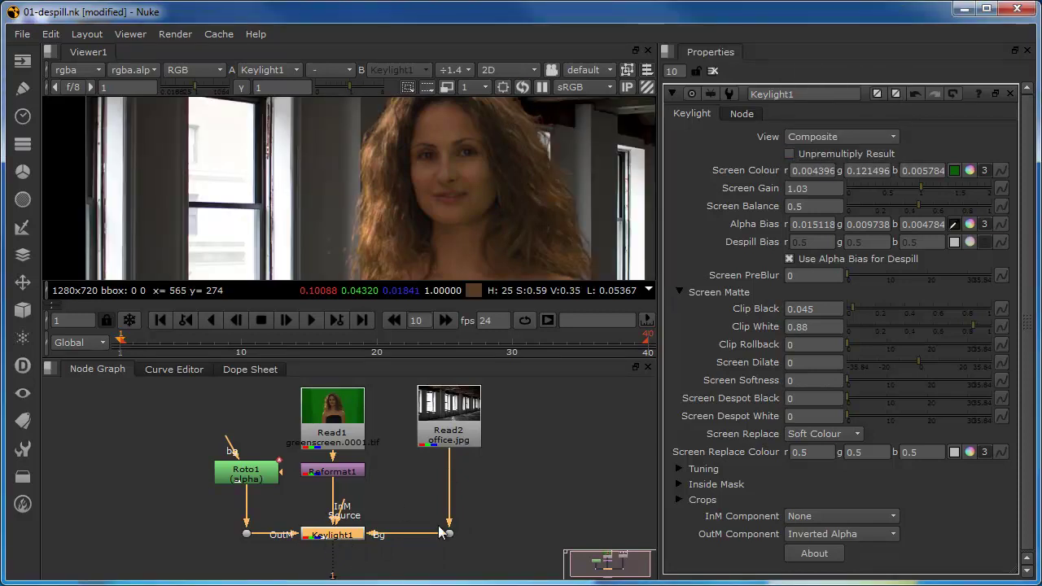
{"action": "left_click", "coordinate": [858, 138]}
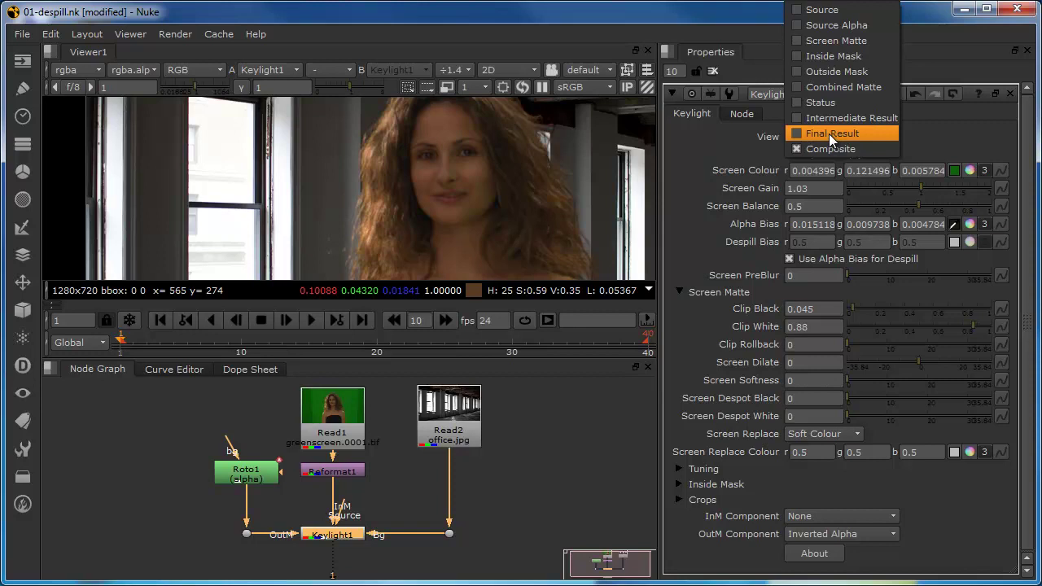
{"action": "left_click", "coordinate": [831, 137]}
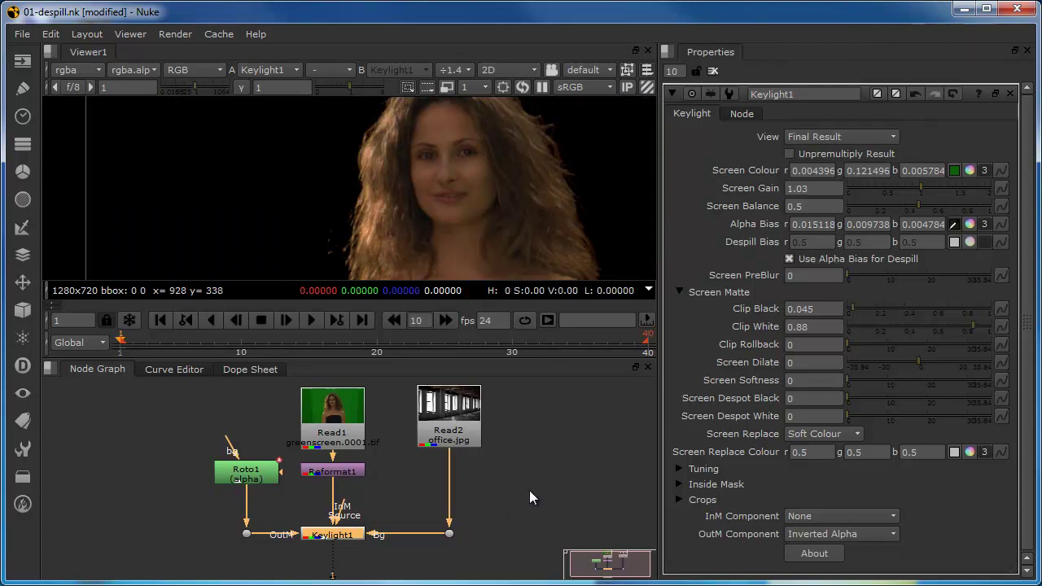
Create an unconnected Merge1 node set to over and place it below the keyer.
{"action": "left_click", "coordinate": [486, 521]}
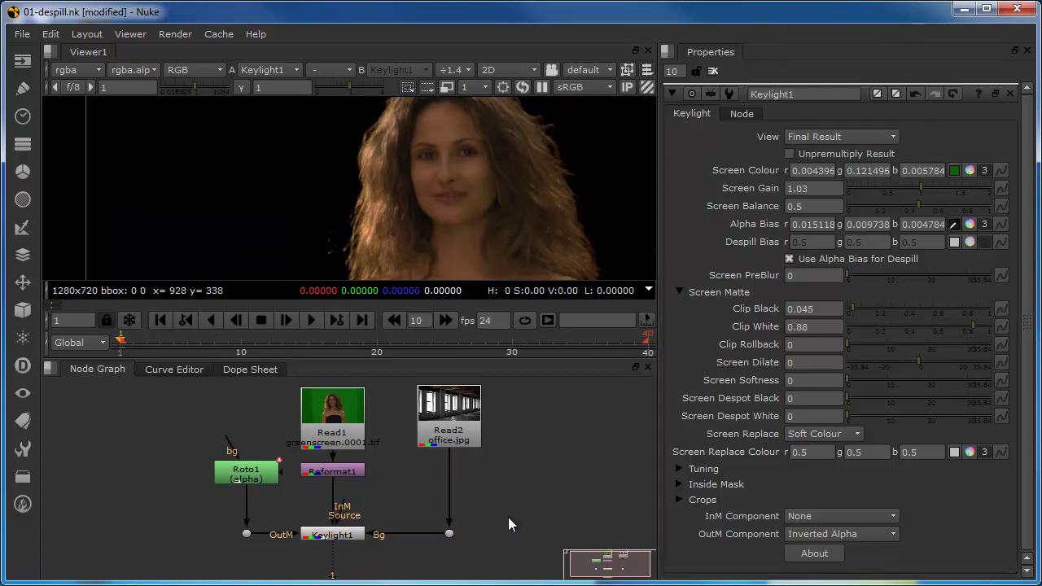
{"action": "middle_click_drag", "start_coordinate": [508, 517], "coordinate": [470, 477]}
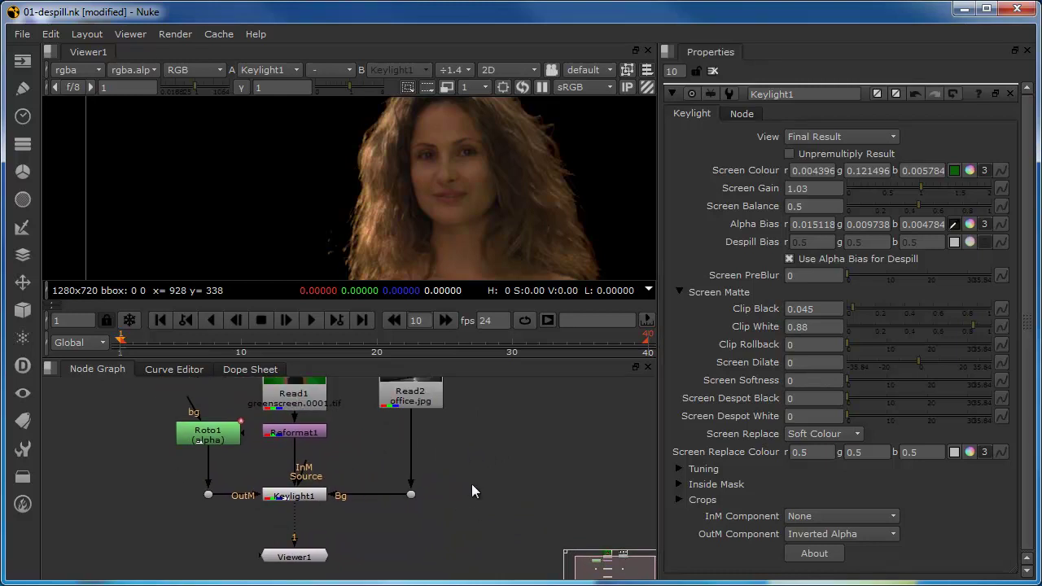
{"action": "right_click", "coordinate": [464, 464]}
{"action": "left_click", "coordinate": [469, 447]}
{"action": "key", "text": "m"}
{"action": "mouse_move", "coordinate": [471, 446]}
{"action": "left_mouse_down"}
{"action": "mouse_move", "coordinate": [480, 481]}
{"action": "mouse_move", "coordinate": [471, 547]}
{"action": "left_mouse_up"}
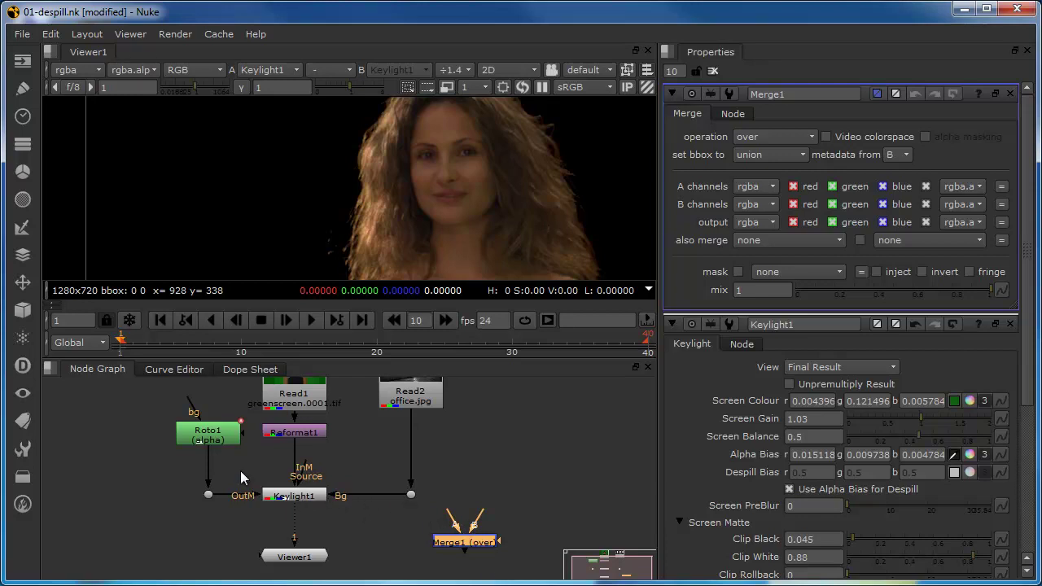
Feed Keylight1 through a dot into Merge1's A input and line Merge1 up beside it.
{"action": "left_click", "coordinate": [295, 500]}
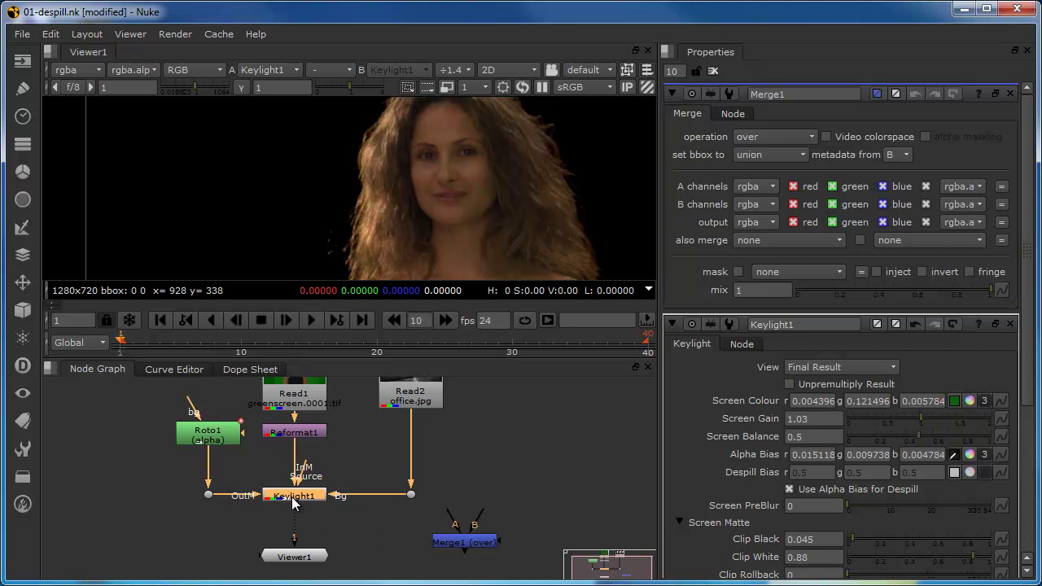
{"action": "left_click_drag", "start_coordinate": [295, 522], "coordinate": [303, 522], "text": "ctrl"}
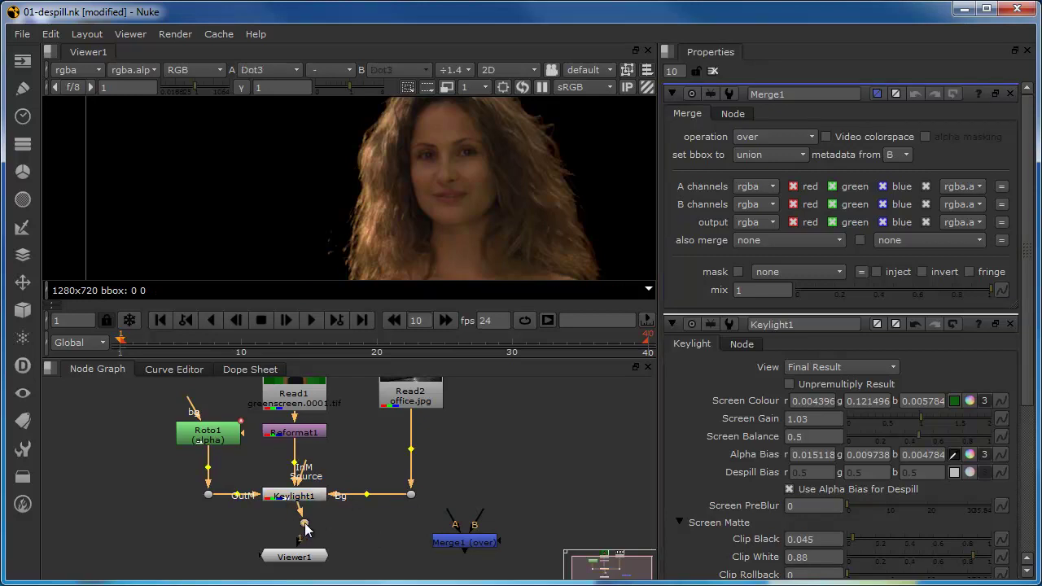
{"action": "left_click_drag", "start_coordinate": [450, 518], "coordinate": [295, 522]}
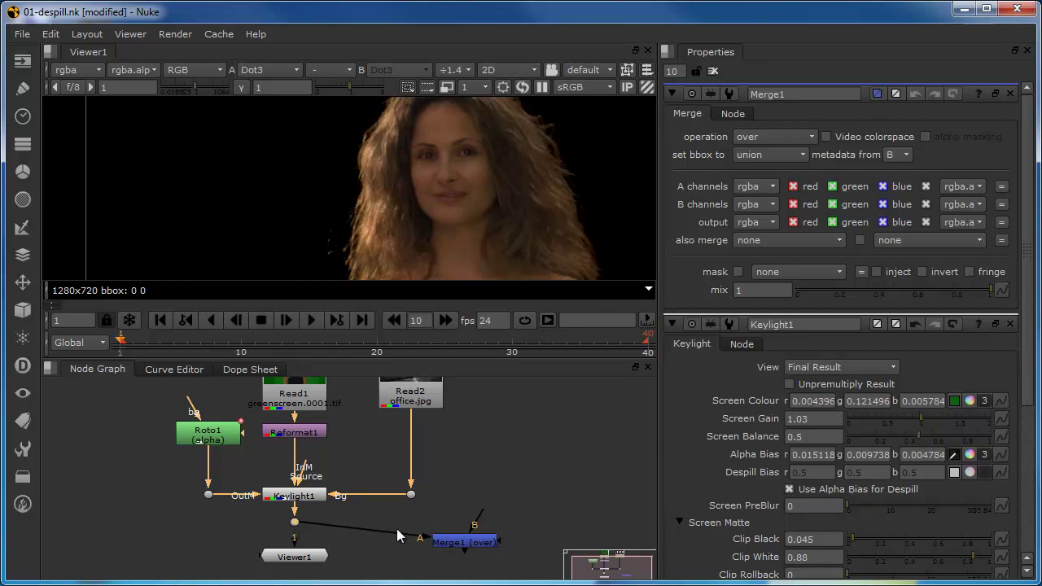
{"action": "left_click_drag", "start_coordinate": [451, 548], "coordinate": [411, 546]}
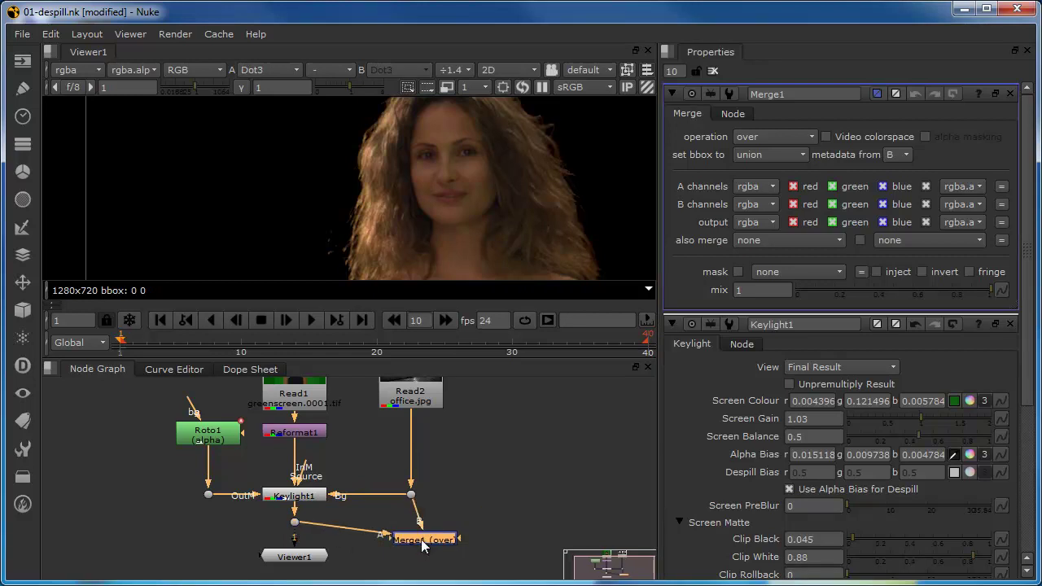
{"action": "left_click_drag", "start_coordinate": [419, 541], "coordinate": [407, 525]}
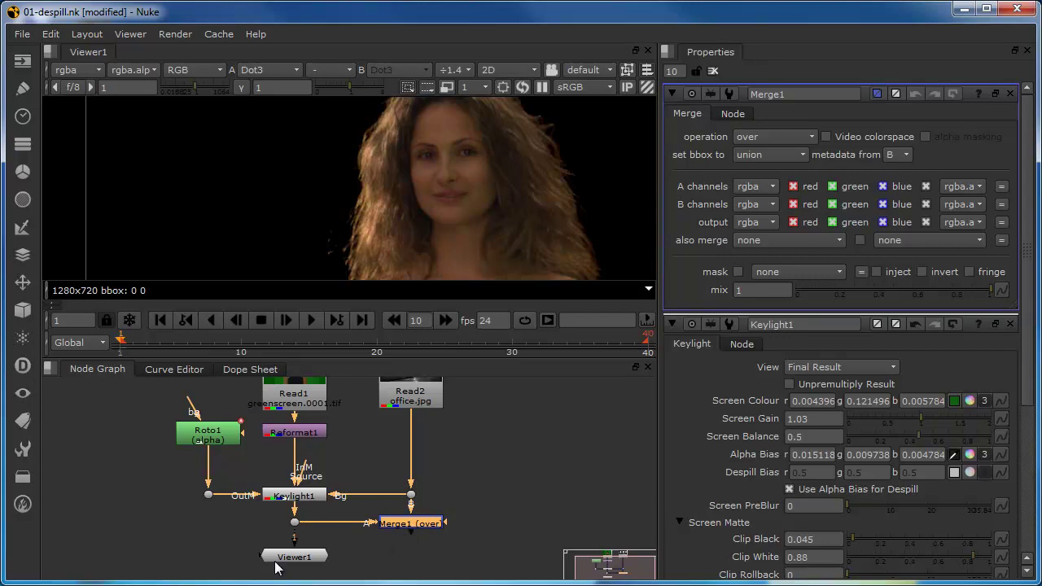
View Merge1's composite of the woman over the office plate Read2.
{"action": "mouse_move", "coordinate": [295, 545]}
{"action": "left_mouse_down"}
{"action": "mouse_move", "coordinate": [372, 574]}
{"action": "mouse_move", "coordinate": [407, 528]}
{"action": "left_mouse_up"}
{"action": "left_click_drag", "start_coordinate": [383, 576], "coordinate": [412, 557]}
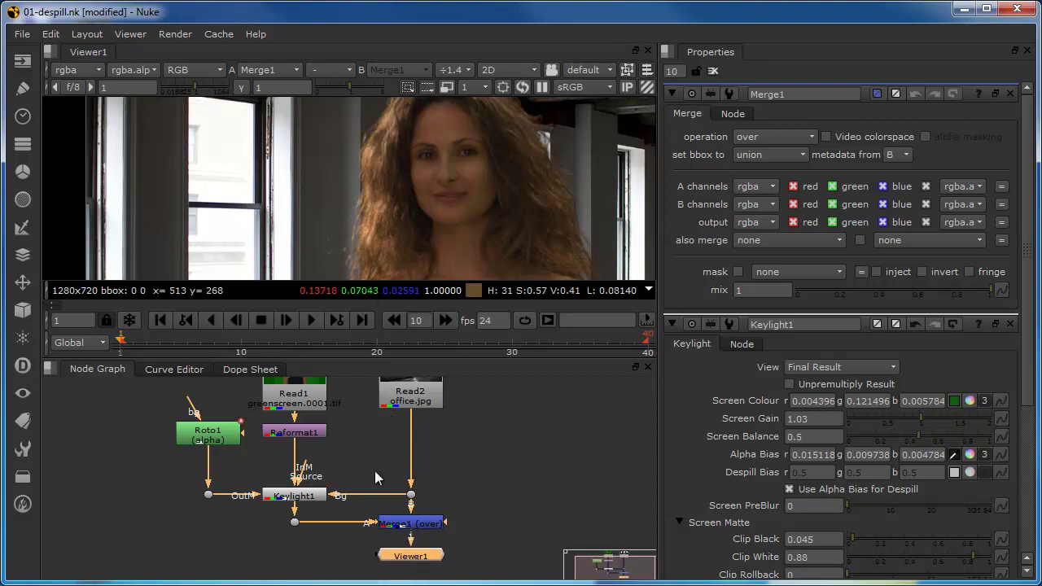
{"action": "left_click", "coordinate": [420, 396]}
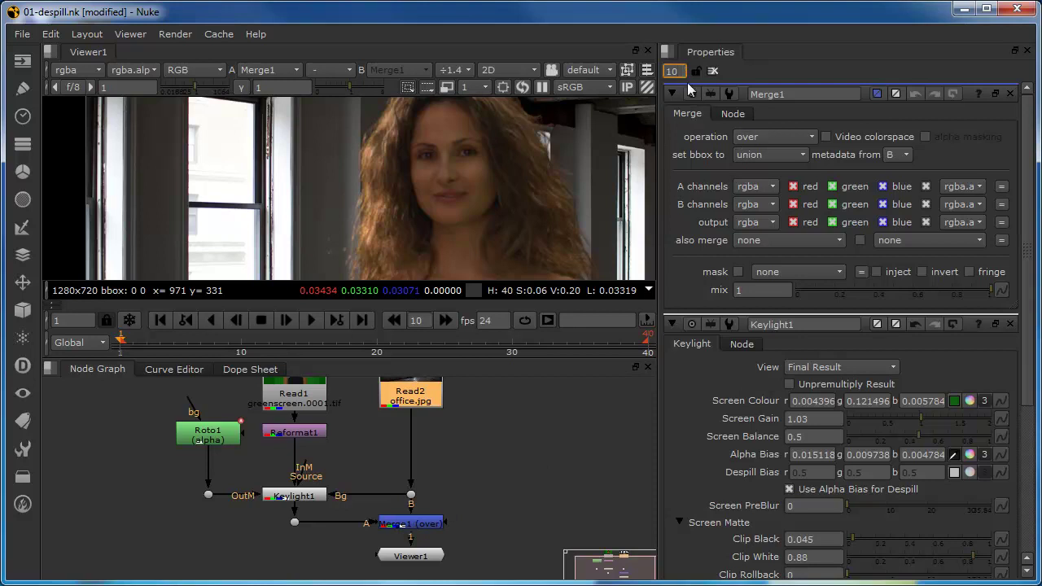
{"action": "type", "text": "1"}
Limit Properties to one panel and nudge Keylight1, Merge1 and Viewer1 up in the graph.
{"action": "key", "text": "Return"}
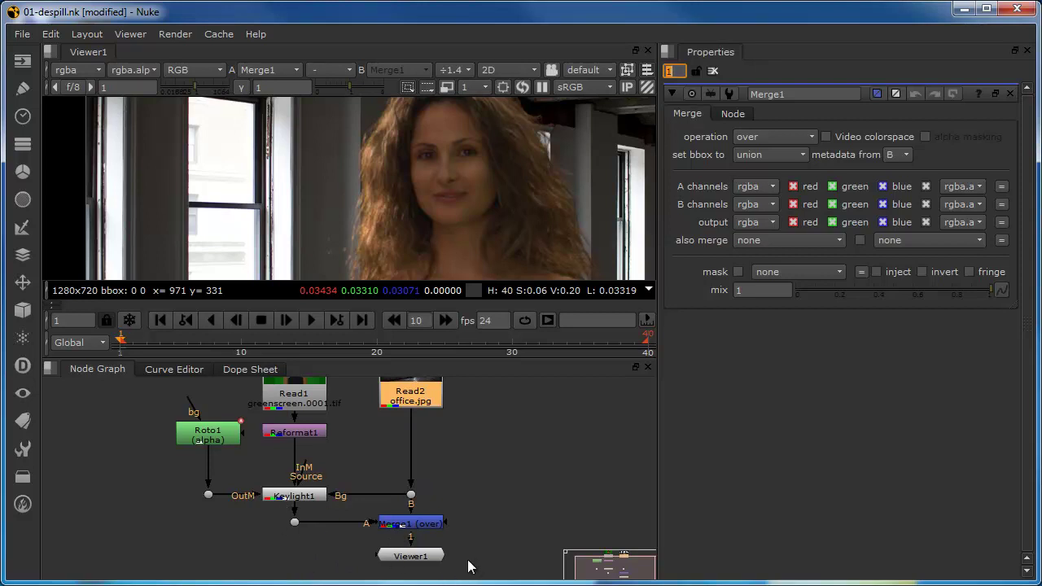
{"action": "left_click_drag", "start_coordinate": [470, 570], "coordinate": [180, 492]}
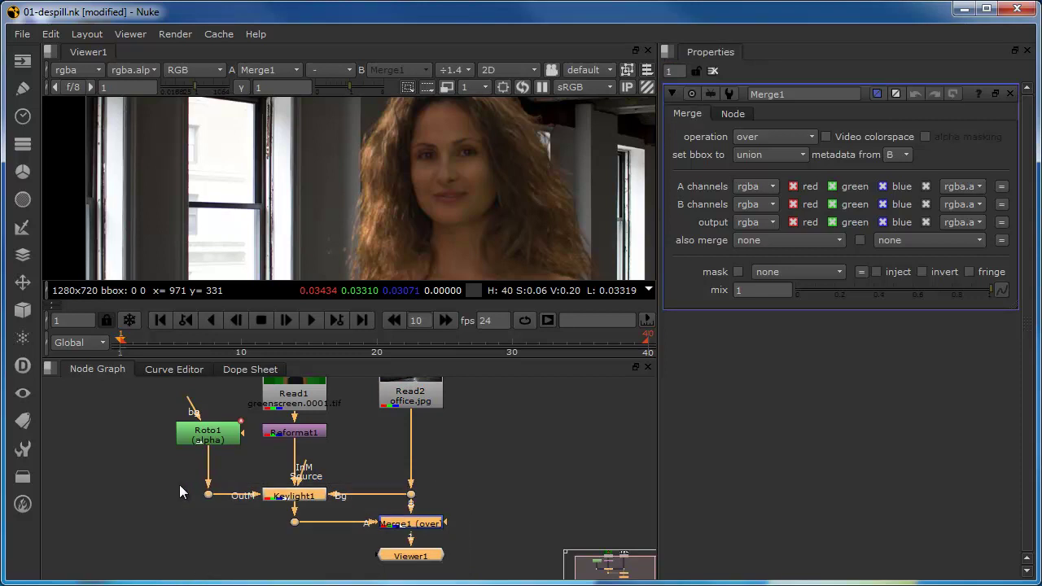
{"action": "left_click_drag", "start_coordinate": [290, 501], "coordinate": [290, 482]}
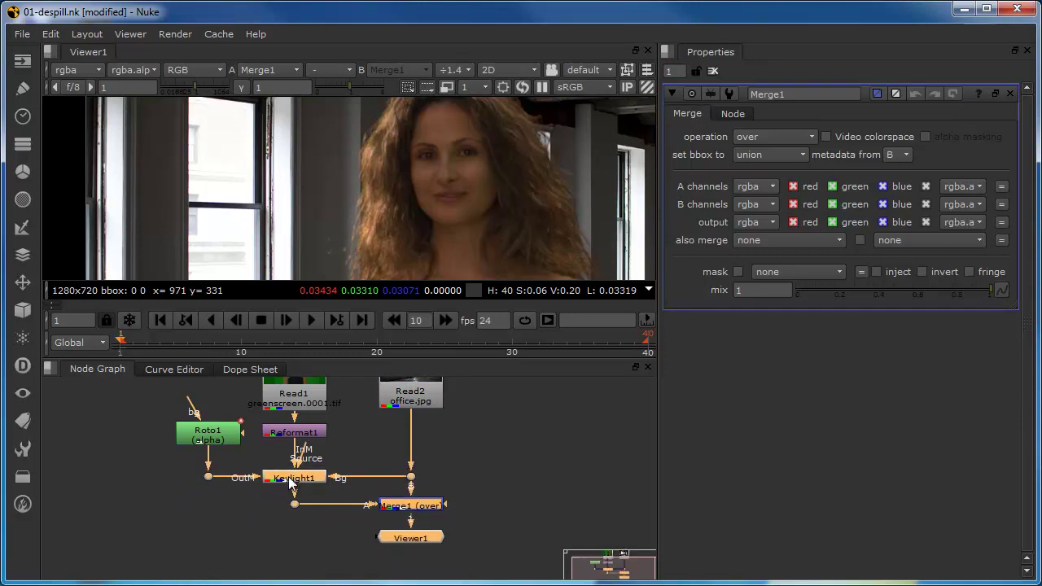
{"action": "left_click", "coordinate": [275, 518]}
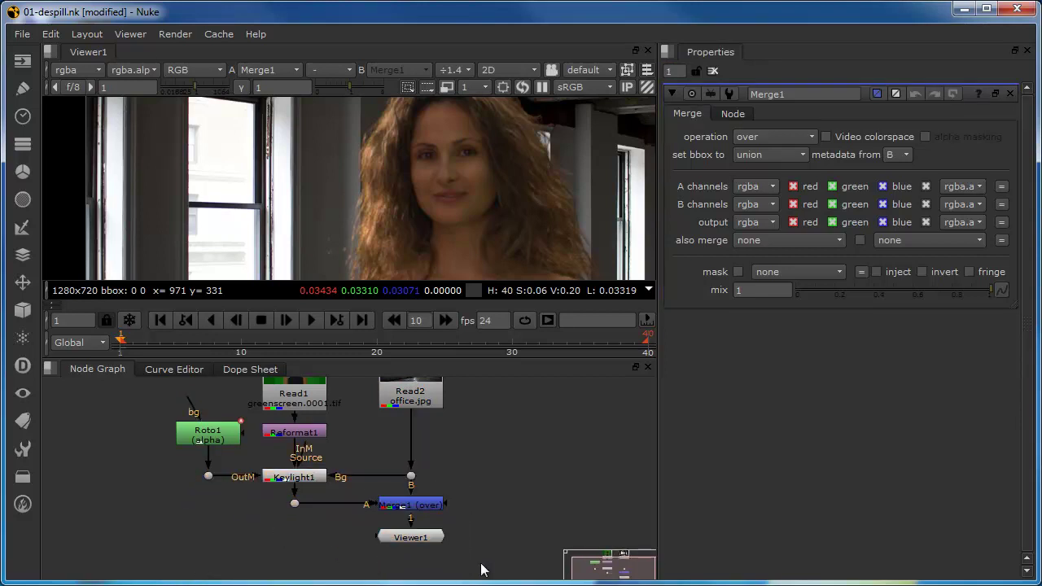
{"action": "mouse_move", "coordinate": [493, 564]}
{"action": "left_mouse_down"}
{"action": "mouse_move", "coordinate": [254, 497]}
{"action": "mouse_move", "coordinate": [293, 513]}
{"action": "mouse_move", "coordinate": [294, 531]}
{"action": "left_mouse_up"}
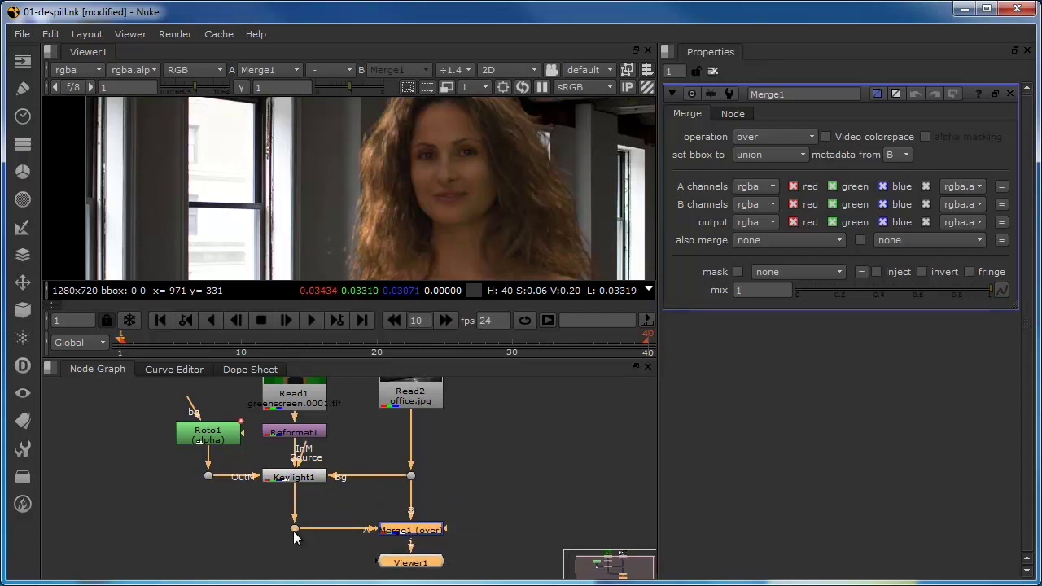
{"action": "left_click", "coordinate": [232, 514]}
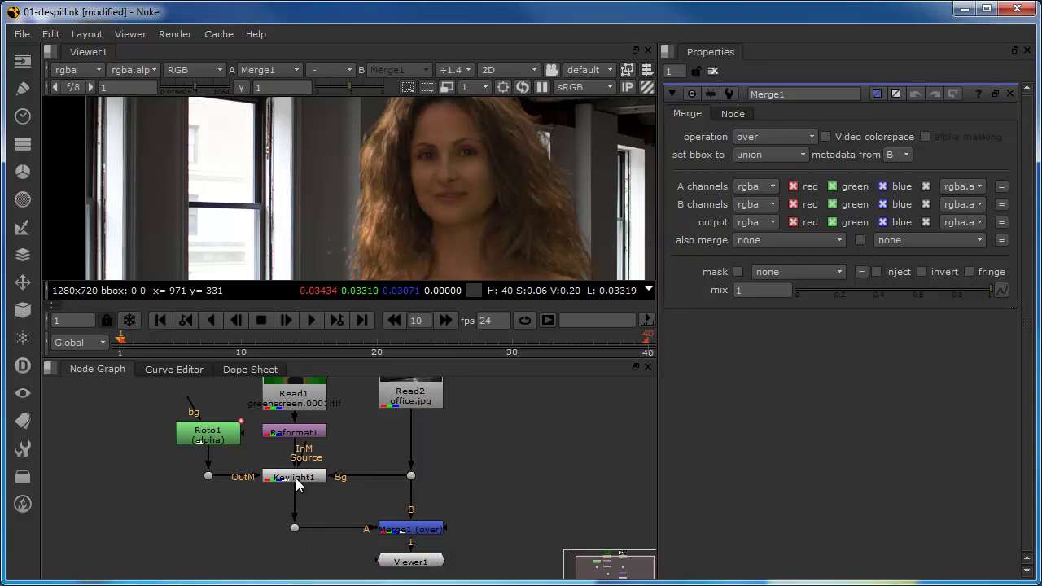
{"action": "left_click", "coordinate": [295, 478]}
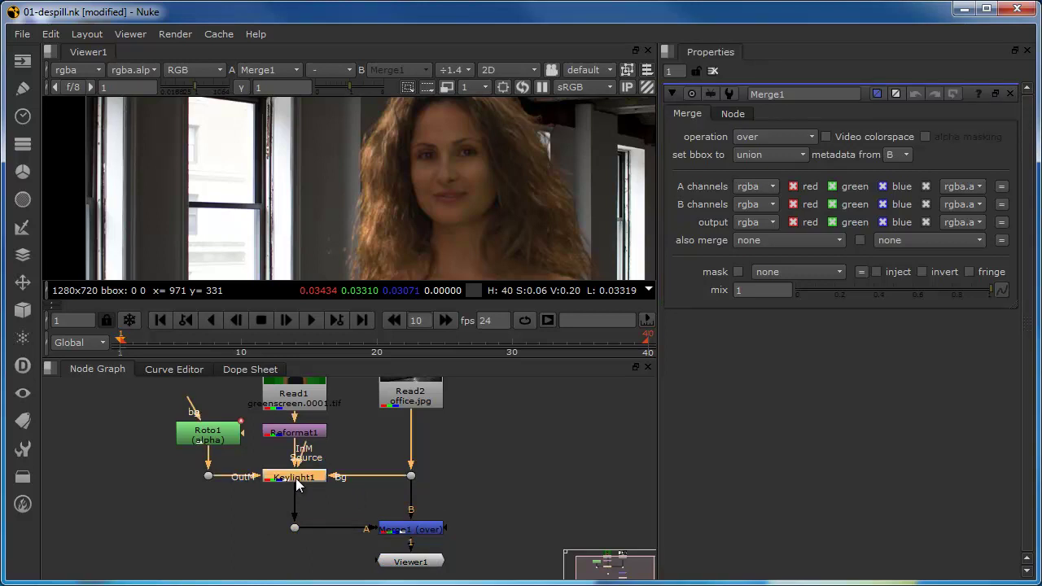
Insert a LightWrap1 node directly below Keylight1.
{"action": "key", "text": "Tab"}
{"action": "type", "text": "li"}
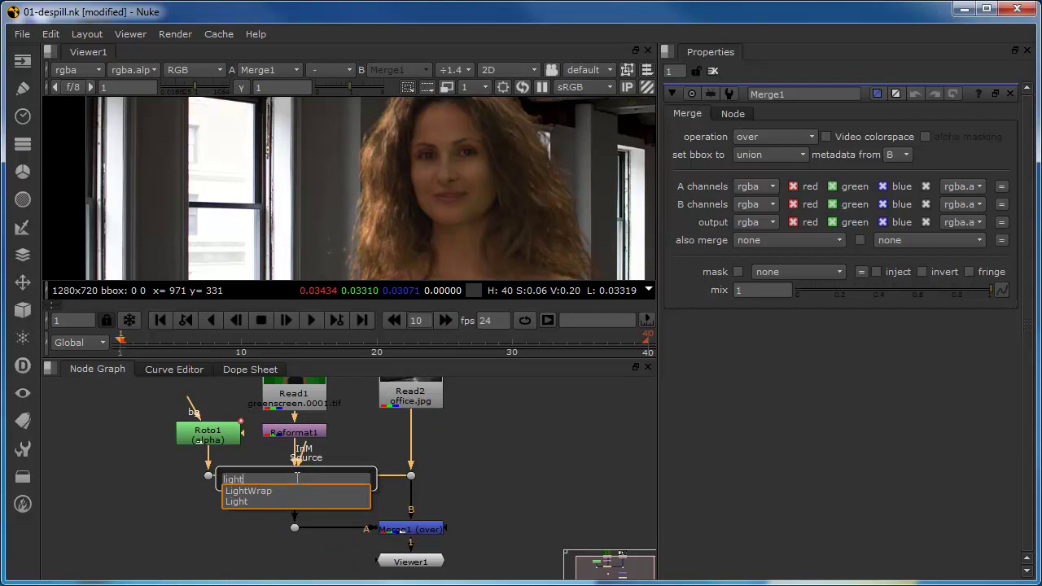
{"action": "left_click", "coordinate": [250, 491]}
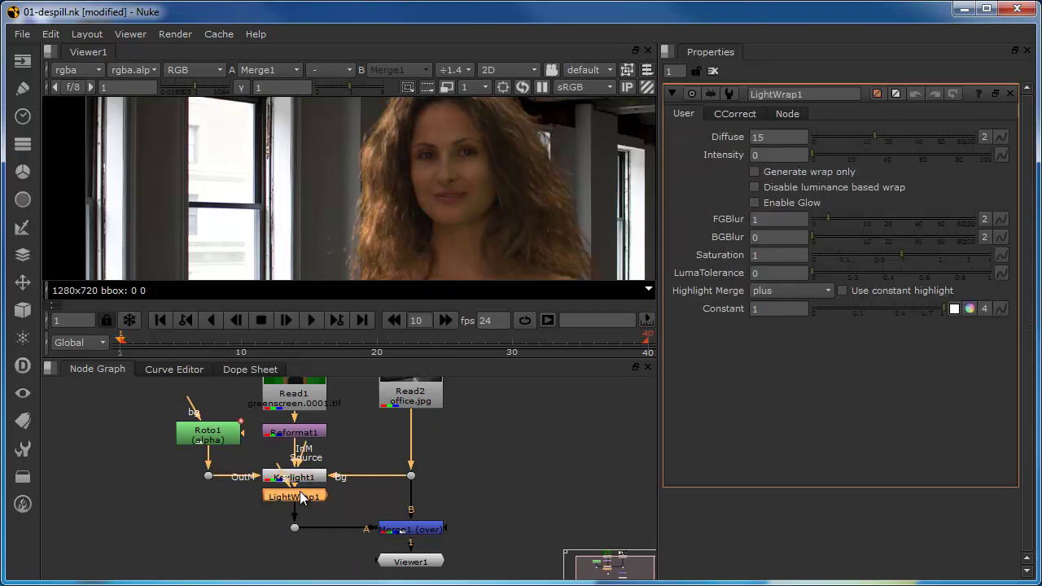
{"action": "mouse_move", "coordinate": [300, 499]}
{"action": "left_mouse_down"}
{"action": "mouse_move", "coordinate": [244, 505]}
{"action": "mouse_move", "coordinate": [244, 514]}
{"action": "left_mouse_up"}
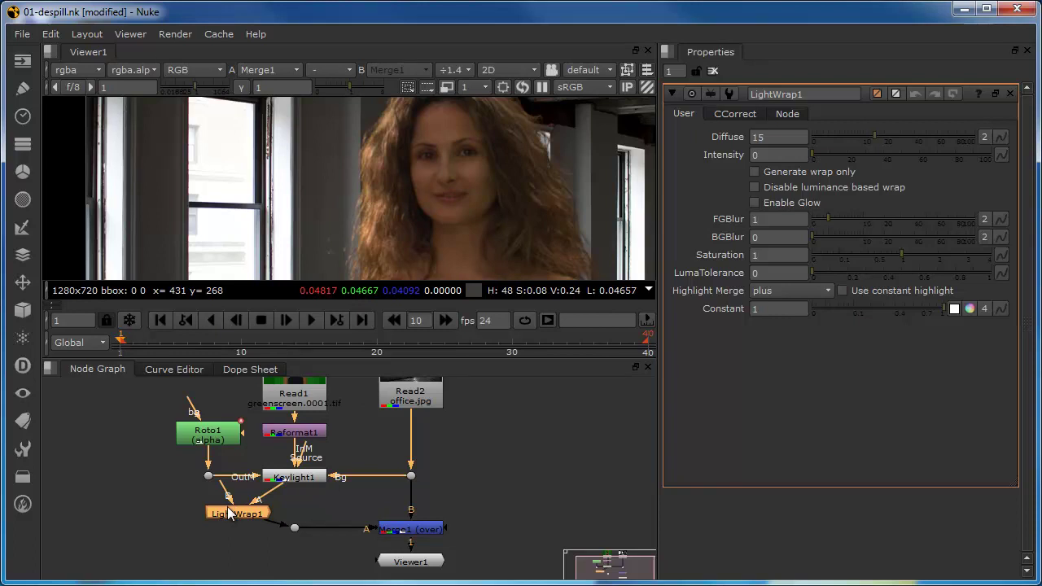
{"action": "left_click_drag", "start_coordinate": [229, 513], "coordinate": [411, 479]}
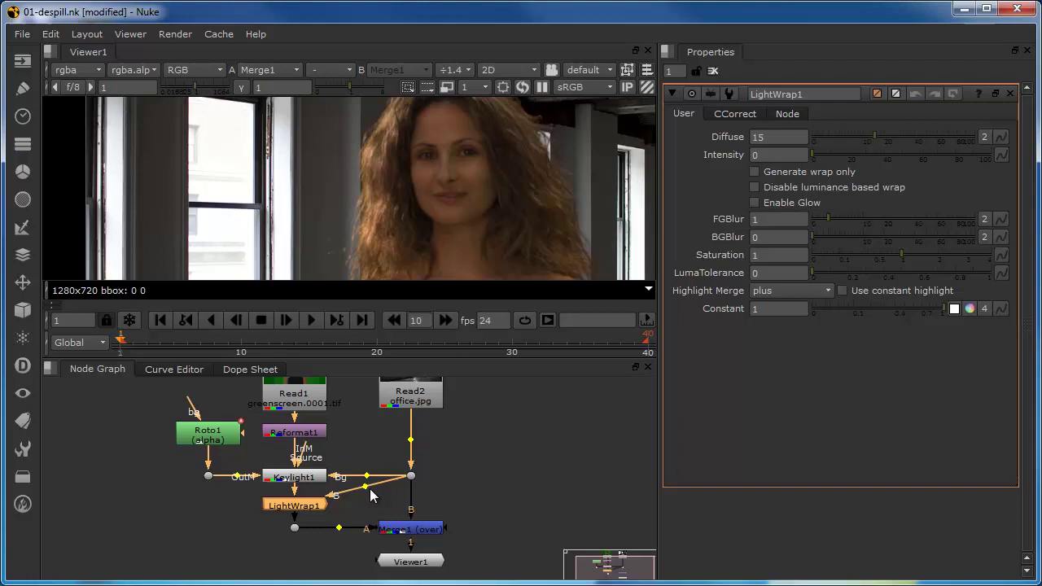
Route the office background via a dot into LightWrap1 and Merge1's B inputs.
{"action": "mouse_move", "coordinate": [365, 487]}
{"action": "left_mouse_down", "text": "ctrl"}
{"action": "mouse_move", "coordinate": [411, 498]}
{"action": "mouse_move", "coordinate": [438, 527]}
{"action": "mouse_move", "coordinate": [458, 491]}
{"action": "left_mouse_up", "text": "ctrl"}
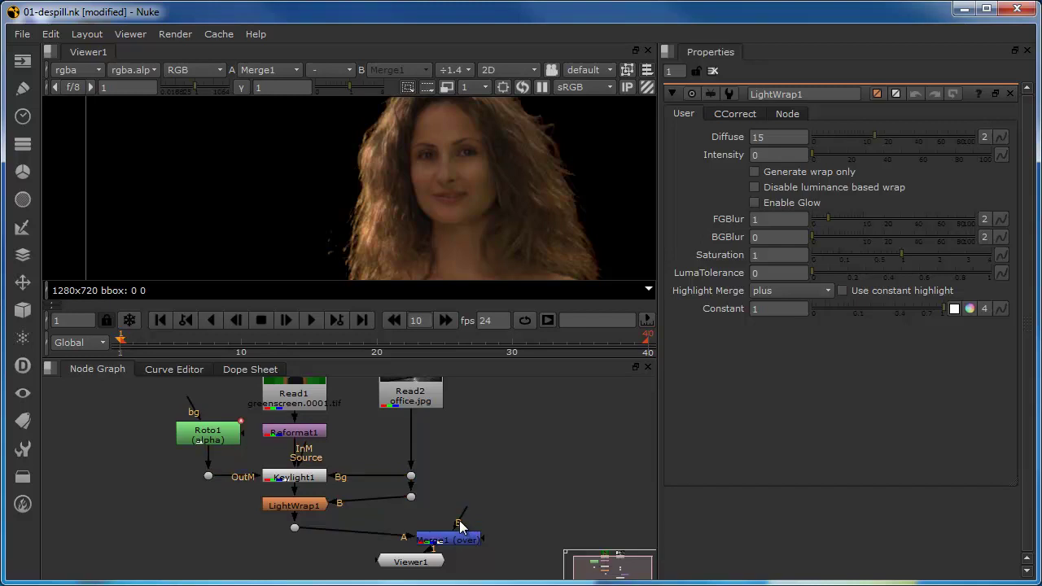
{"action": "left_click_drag", "start_coordinate": [454, 521], "coordinate": [411, 496]}
{"action": "left_click_drag", "start_coordinate": [456, 544], "coordinate": [420, 533]}
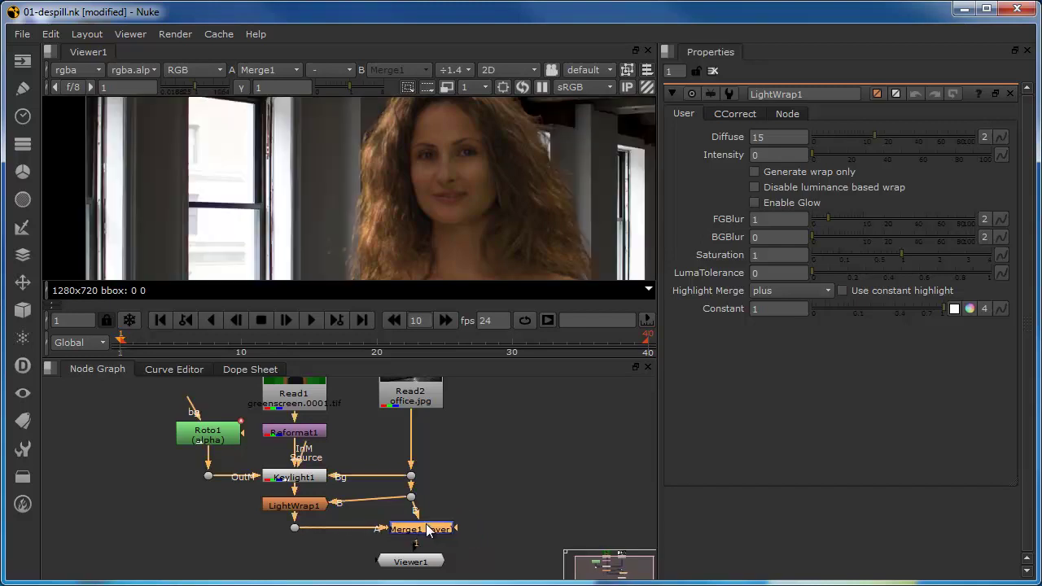
{"action": "left_click", "coordinate": [414, 562]}
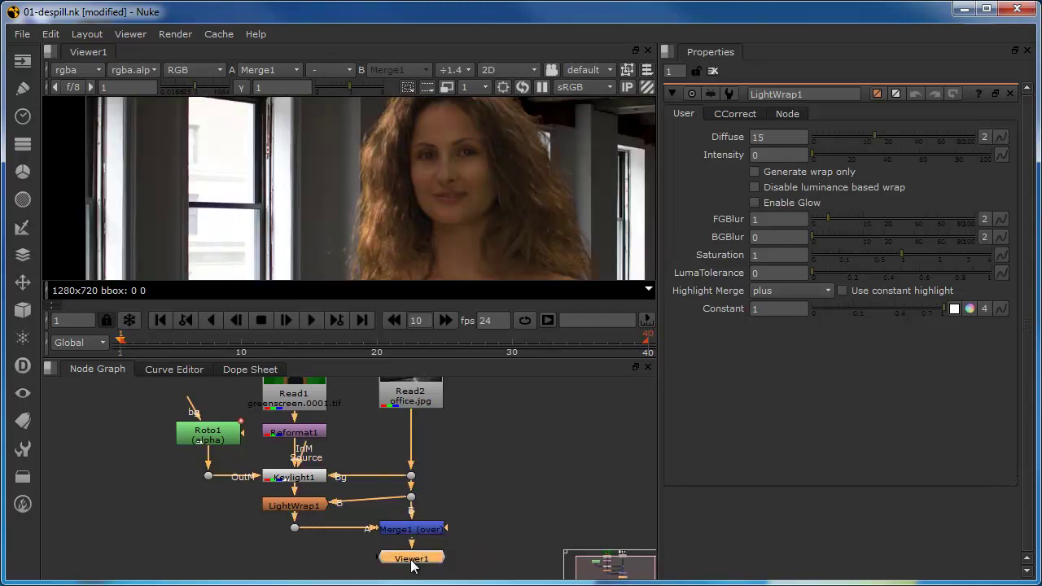
{"action": "left_click_drag", "start_coordinate": [412, 498], "coordinate": [411, 505]}
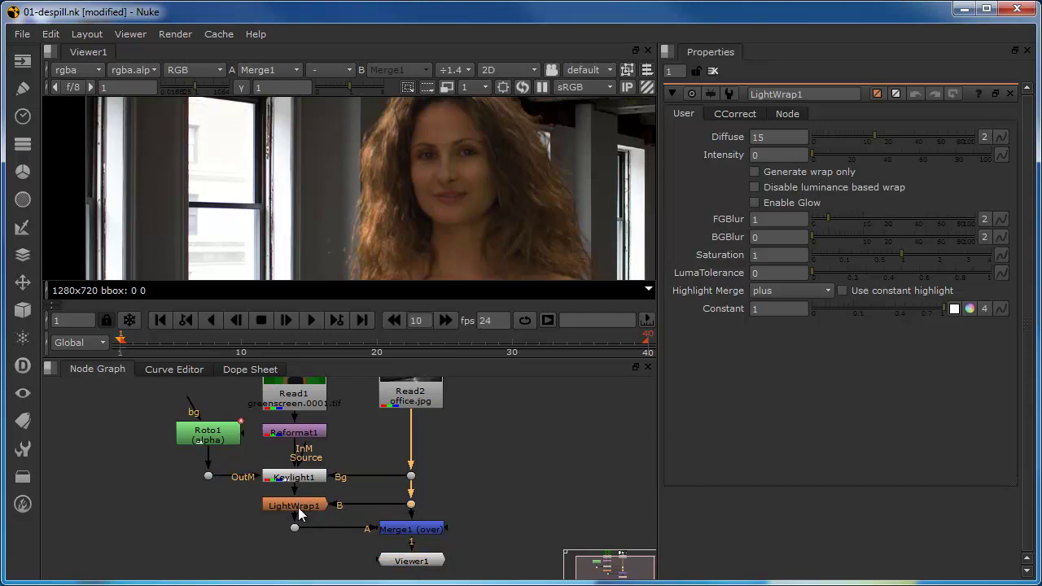
{"action": "left_click", "coordinate": [299, 509]}
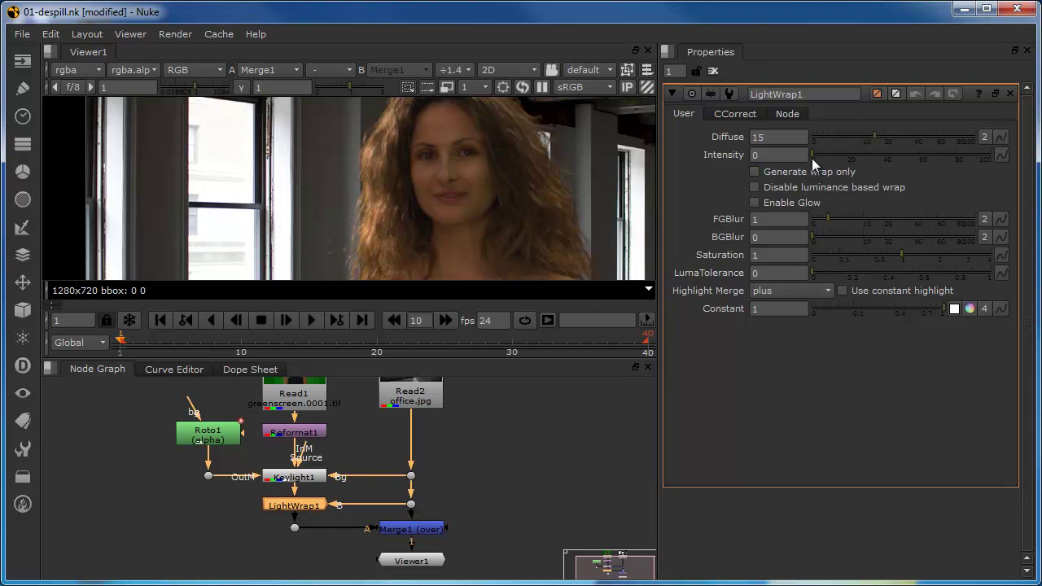
Set LightWrap1 to Intensity 5.5 and Diffuse 0.4, then toggle it off and on to compare.
{"action": "left_click_drag", "start_coordinate": [812, 158], "coordinate": [877, 175]}
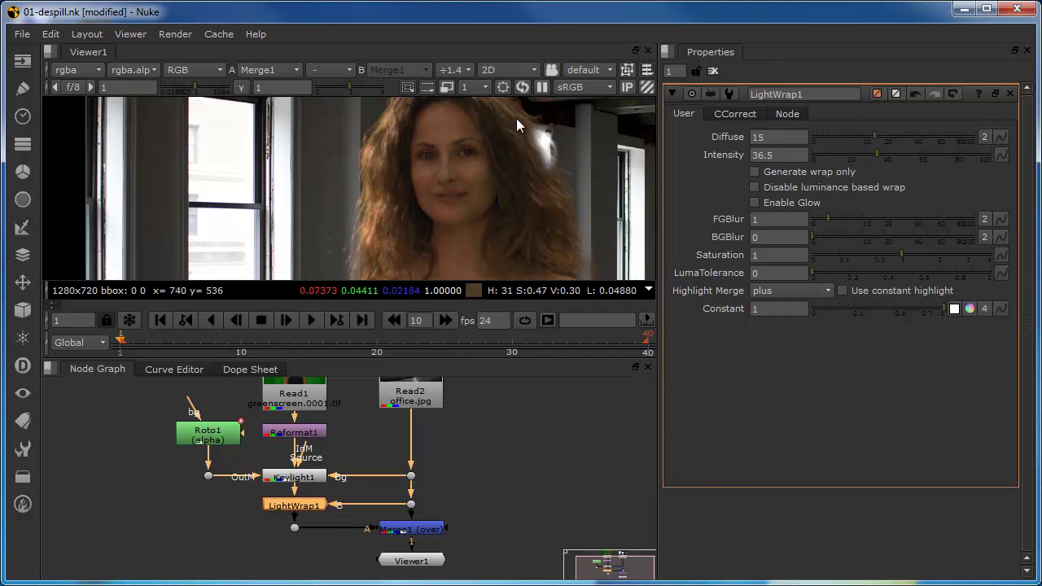
{"action": "left_click_drag", "start_coordinate": [876, 157], "coordinate": [888, 163]}
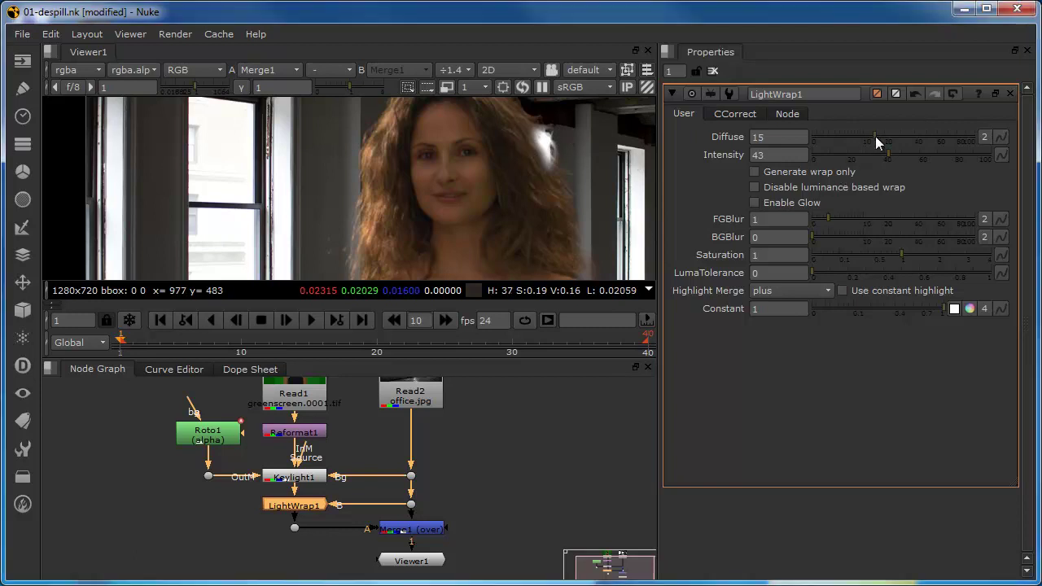
{"action": "mouse_move", "coordinate": [875, 136]}
{"action": "left_mouse_down"}
{"action": "mouse_move", "coordinate": [930, 139]}
{"action": "mouse_move", "coordinate": [865, 143]}
{"action": "left_mouse_up"}
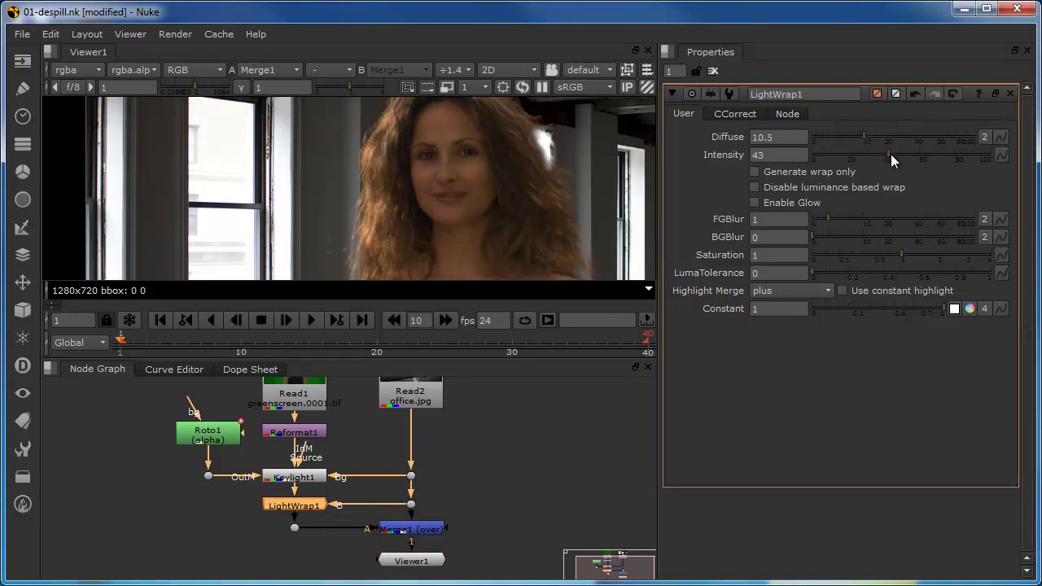
{"action": "left_click_drag", "start_coordinate": [890, 154], "coordinate": [823, 164]}
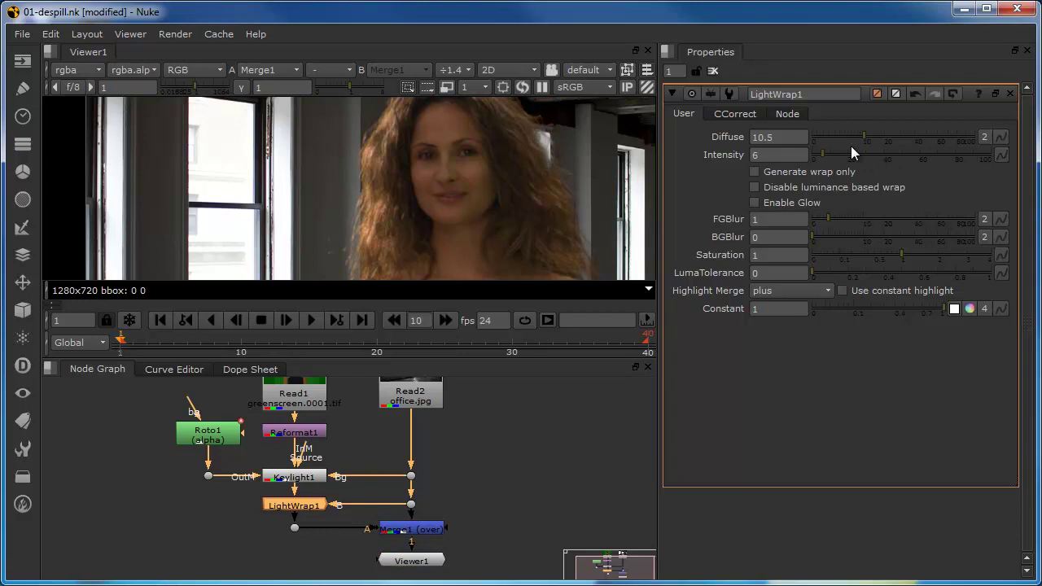
{"action": "mouse_move", "coordinate": [861, 134]}
{"action": "left_mouse_down"}
{"action": "mouse_move", "coordinate": [806, 153]}
{"action": "mouse_move", "coordinate": [815, 155]}
{"action": "left_mouse_up"}
{"action": "left_click_drag", "start_coordinate": [823, 156], "coordinate": [822, 156]}
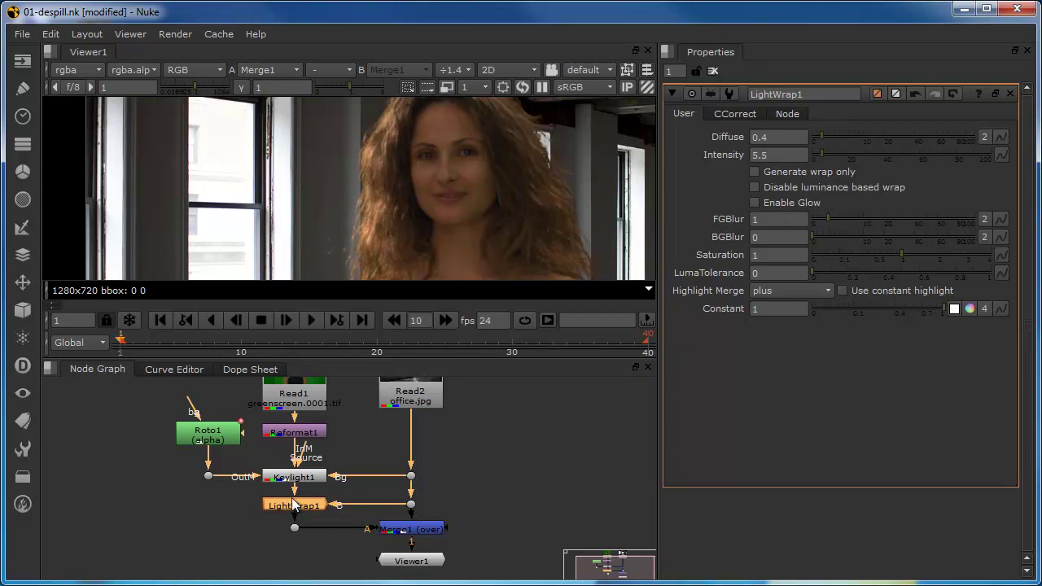
{"action": "key", "text": "d"}
{"action": "key", "text": "d"}
{"action": "key", "text": "d"}
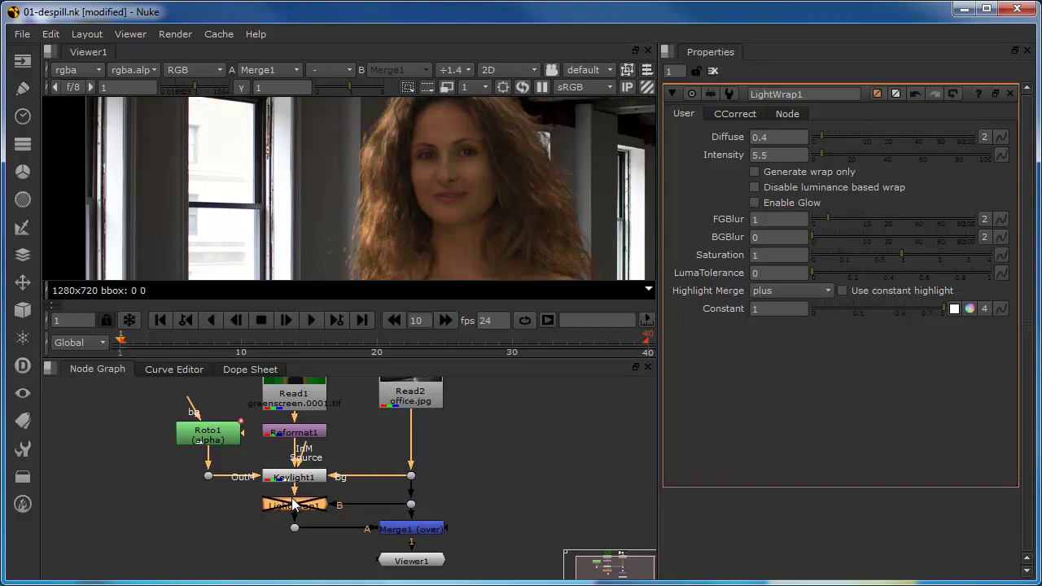
{"action": "key", "text": "d"}
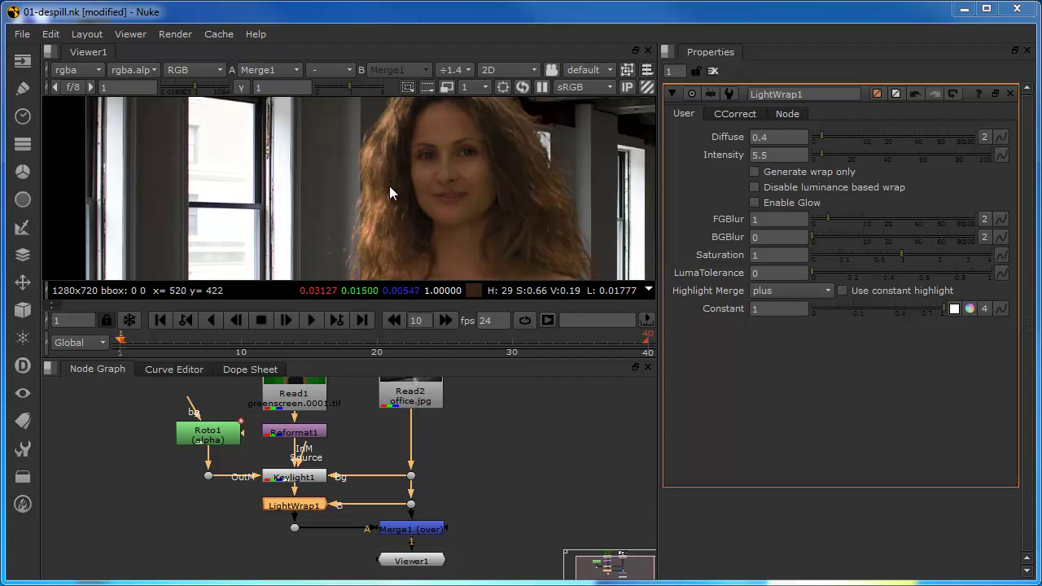
Zoom the viewer out to ÷2.8 to see the whole composite frame.
{"action": "scroll", "coordinate": [390, 179], "scroll_direction": "down", "scroll_amount": 2}
{"action": "scroll", "coordinate": [389, 180], "scroll_direction": "down", "scroll_amount": 2}
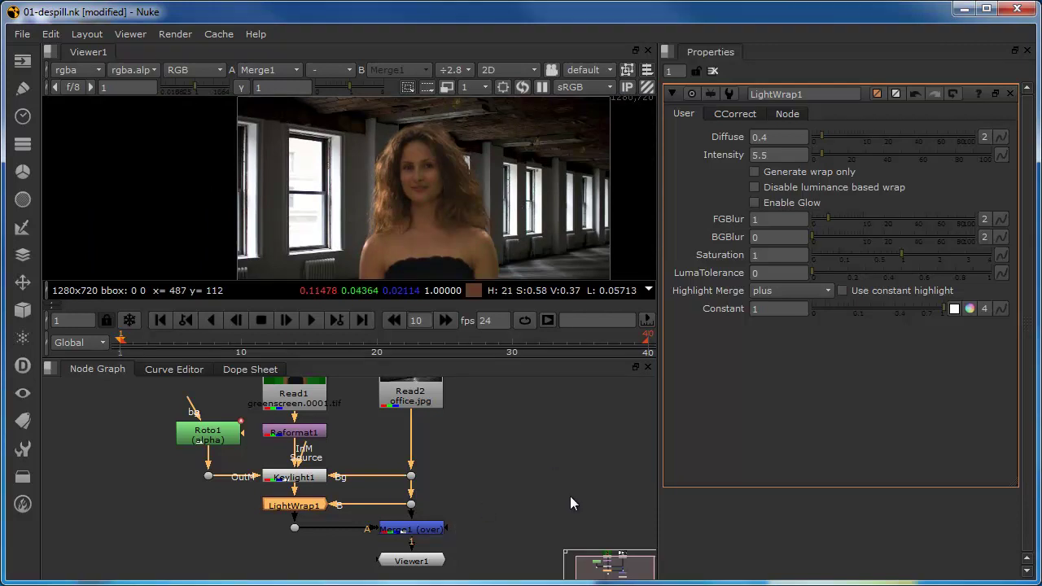
Add Grade1 under the office plate Read2 with gamma 1.5, toggling its clamp option.
{"action": "left_click", "coordinate": [417, 394]}
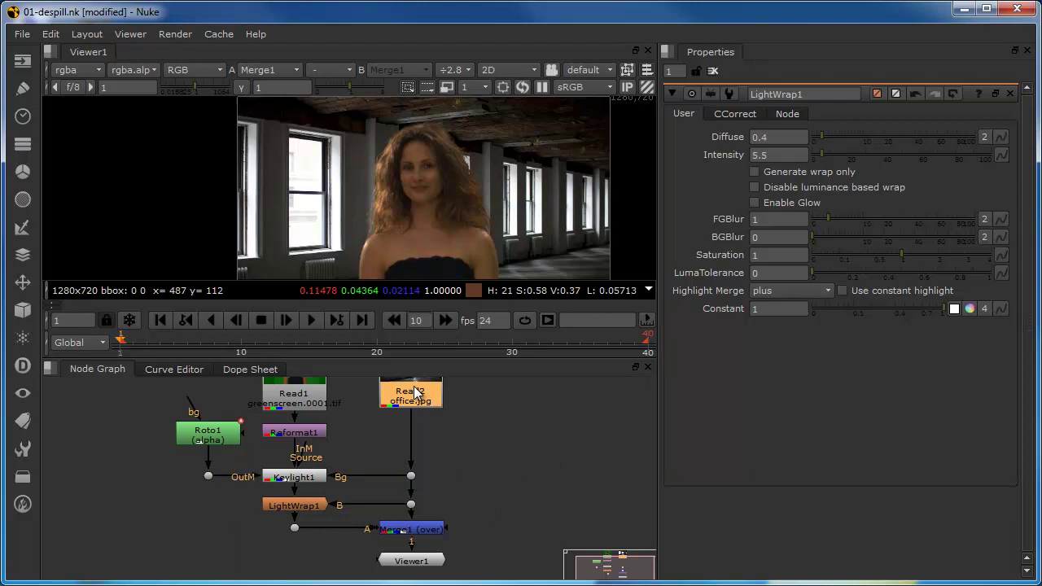
{"action": "key", "text": "g"}
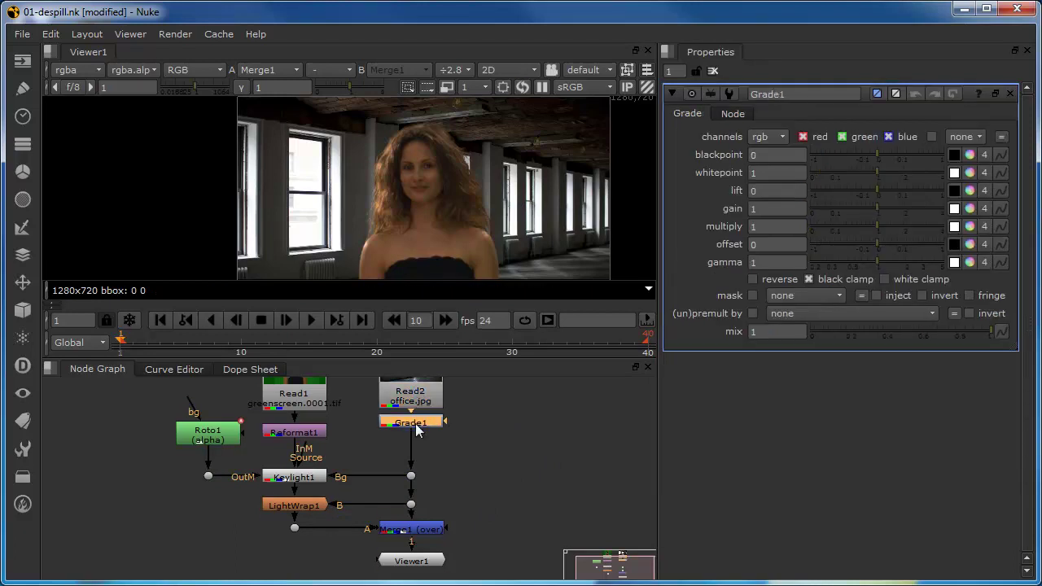
{"action": "left_click_drag", "start_coordinate": [416, 431], "coordinate": [416, 439]}
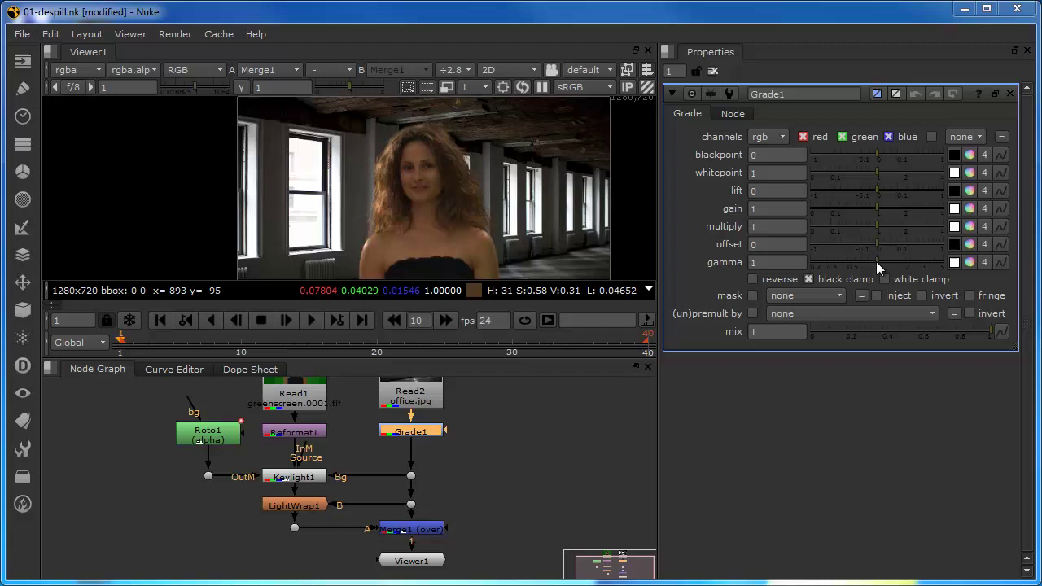
{"action": "left_click_drag", "start_coordinate": [877, 261], "coordinate": [893, 264]}
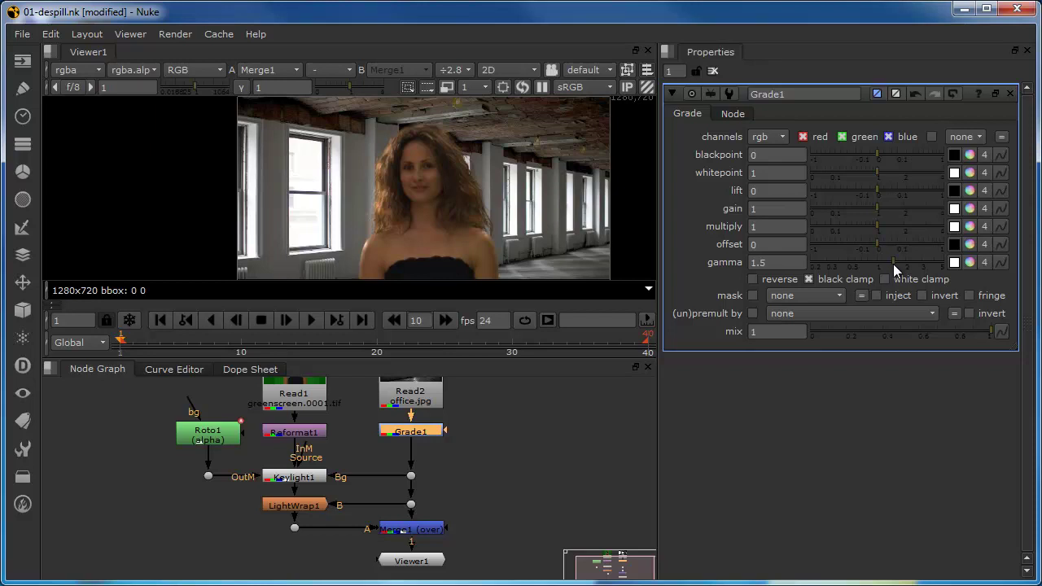
{"action": "left_click", "coordinate": [807, 278]}
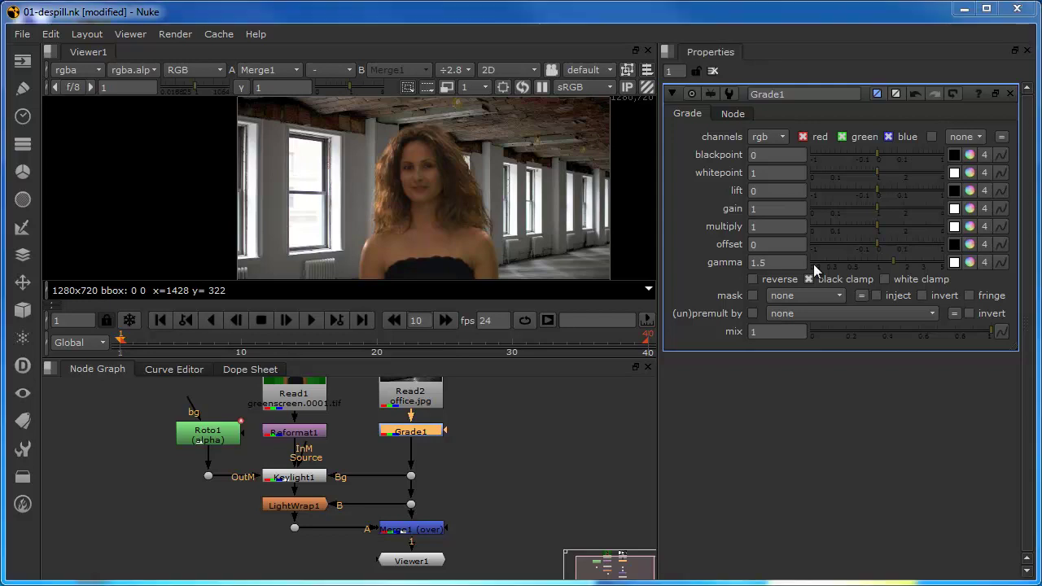
Set the office background Grade1 multiply to 0.75 and gamma to 1.6.
{"action": "left_click_drag", "start_coordinate": [875, 225], "coordinate": [889, 223]}
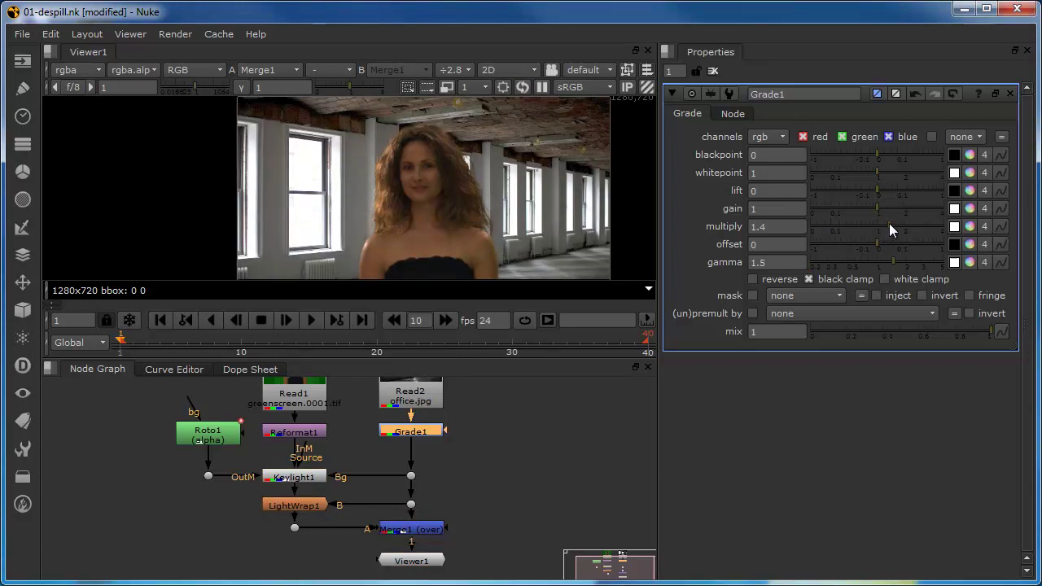
{"action": "left_click_drag", "start_coordinate": [893, 224], "coordinate": [889, 229]}
{"action": "left_click_drag", "start_coordinate": [886, 227], "coordinate": [869, 234]}
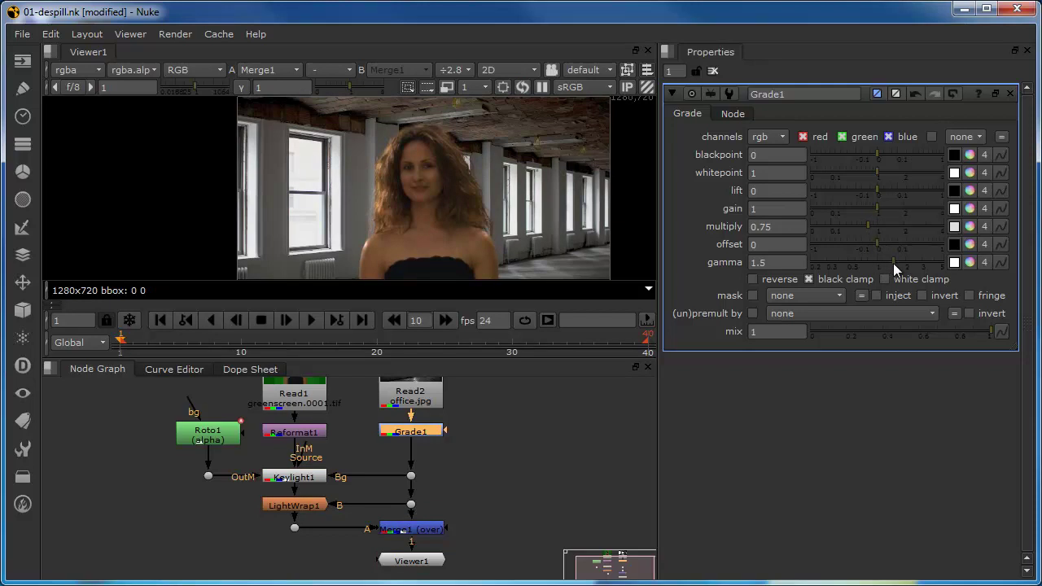
{"action": "left_click_drag", "start_coordinate": [894, 263], "coordinate": [896, 262]}
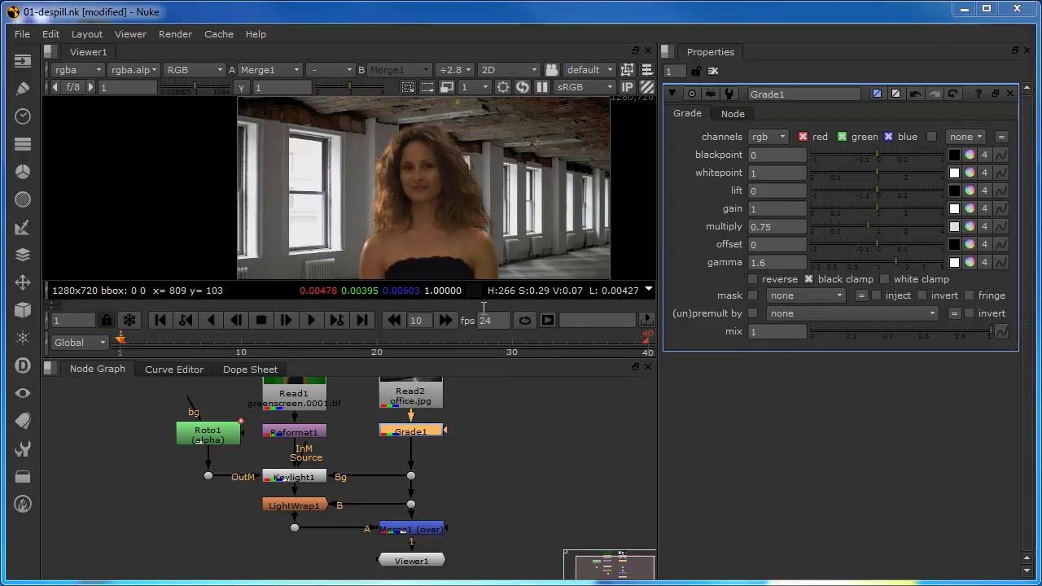
Shift Merge1 and Viewer1 down below LightWrap1, then select LightWrap1.
{"action": "mouse_move", "coordinate": [487, 572]}
{"action": "left_mouse_down"}
{"action": "mouse_move", "coordinate": [355, 560]}
{"action": "mouse_move", "coordinate": [205, 493]}
{"action": "left_mouse_up"}
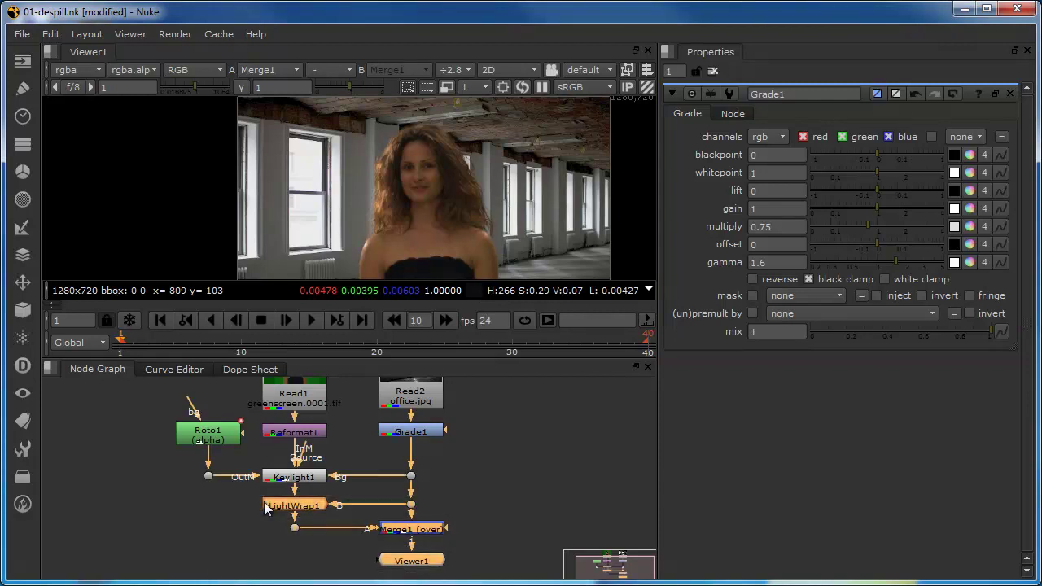
{"action": "left_click_drag", "start_coordinate": [272, 506], "coordinate": [265, 545]}
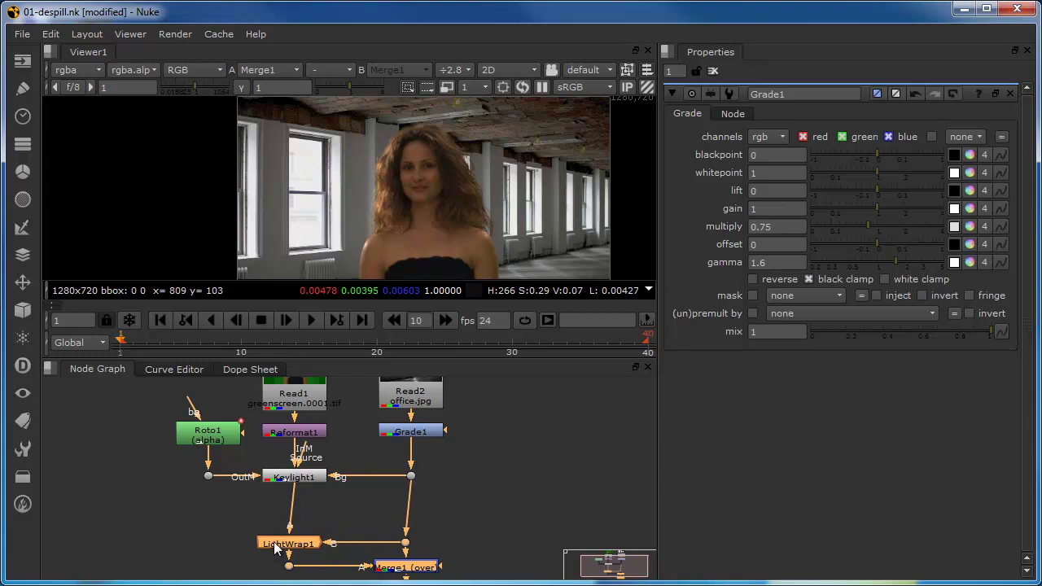
{"action": "left_click_drag", "start_coordinate": [227, 509], "coordinate": [399, 551]}
{"action": "left_click_drag", "start_coordinate": [285, 546], "coordinate": [295, 509]}
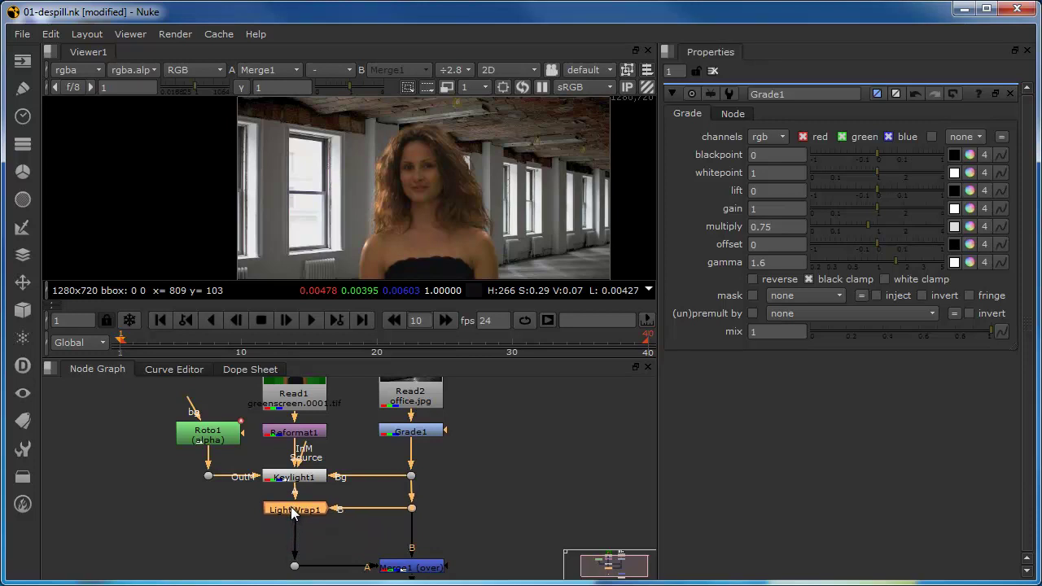
{"action": "left_click", "coordinate": [203, 505]}
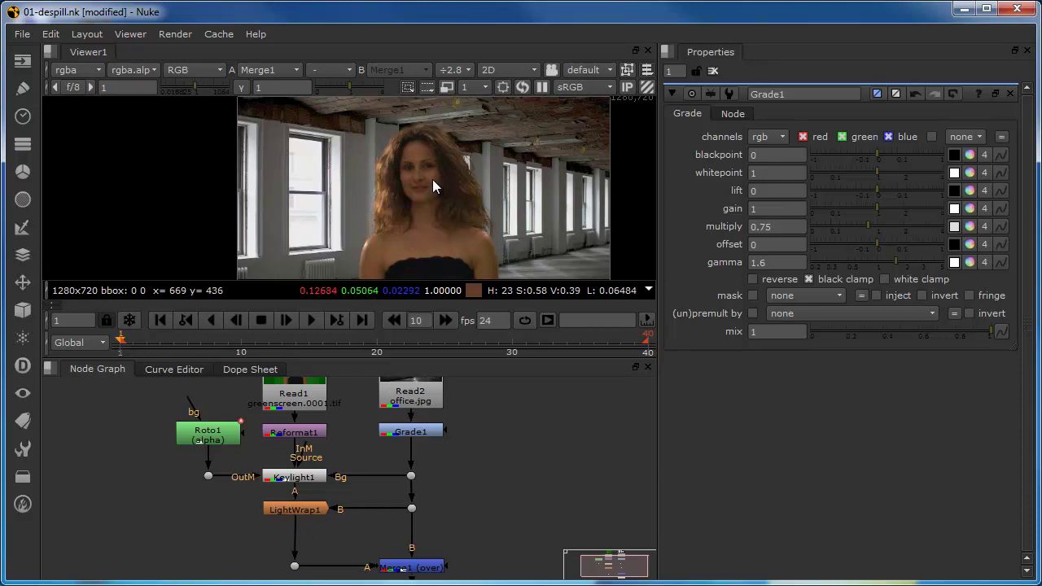
{"action": "left_click", "coordinate": [296, 511]}
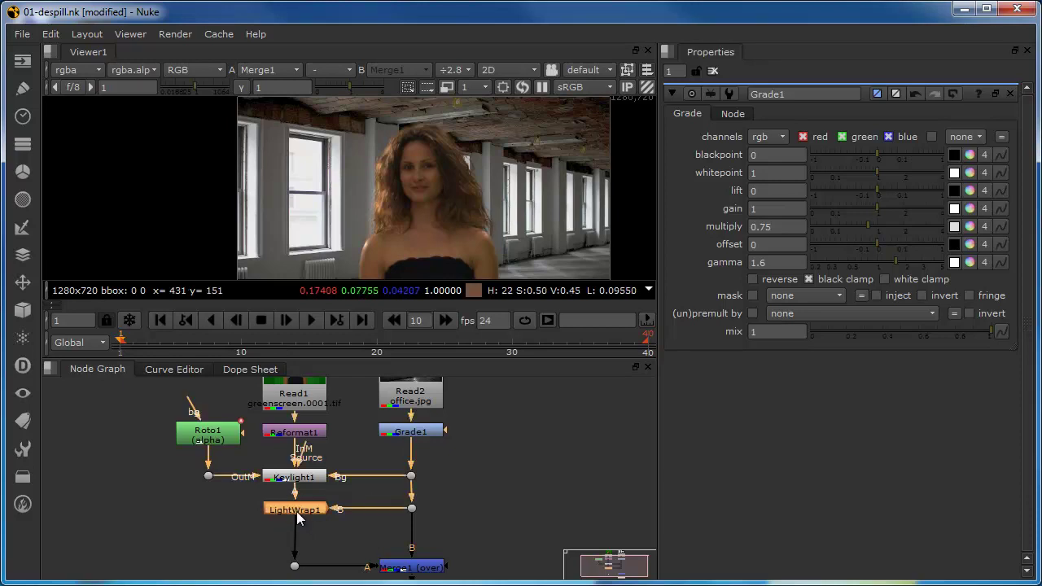
Add Grade2 after LightWrap1 and sample its blackpoint from the darkest background pixels (~0.005).
{"action": "key", "text": "g"}
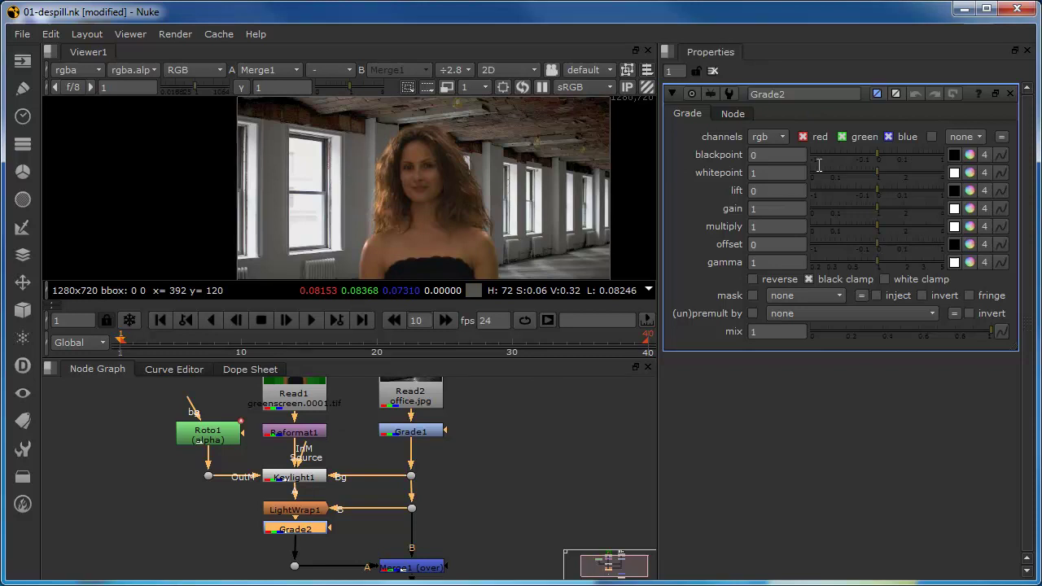
{"action": "scroll", "coordinate": [279, 111], "scroll_direction": "up", "scroll_amount": 2}
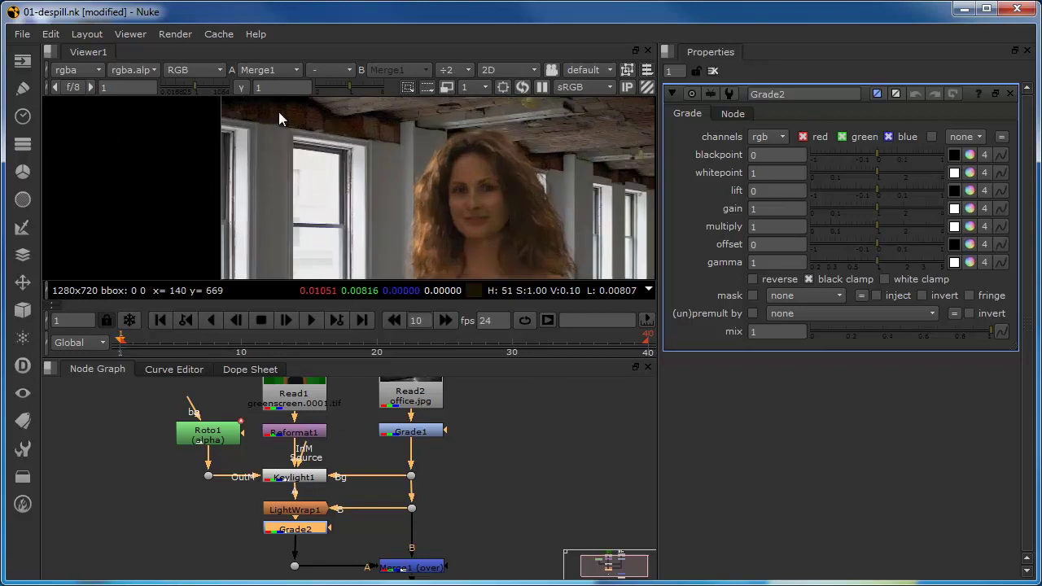
{"action": "scroll", "coordinate": [279, 112], "scroll_direction": "up", "scroll_amount": 1}
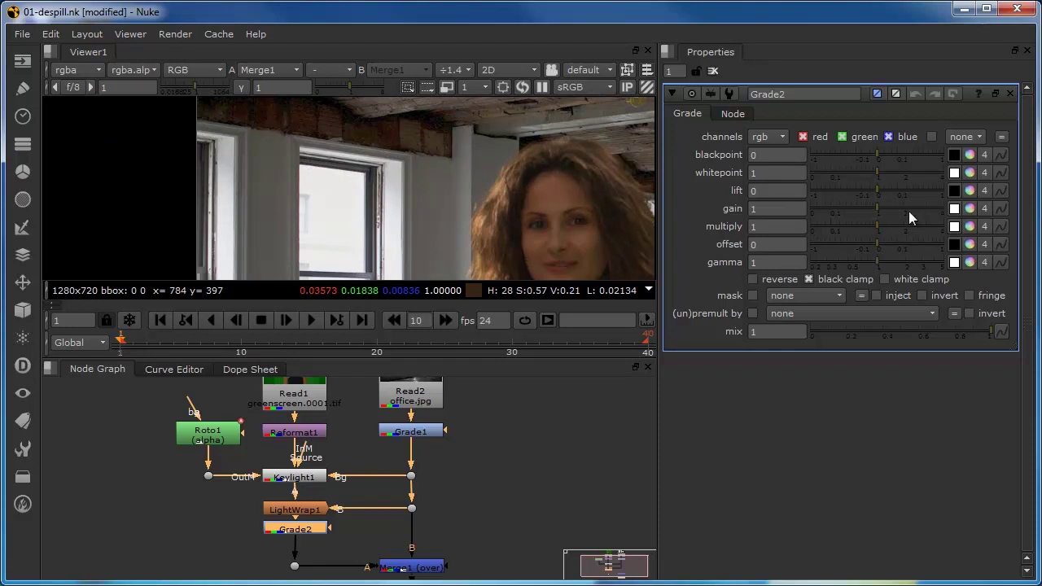
{"action": "left_click", "coordinate": [959, 156]}
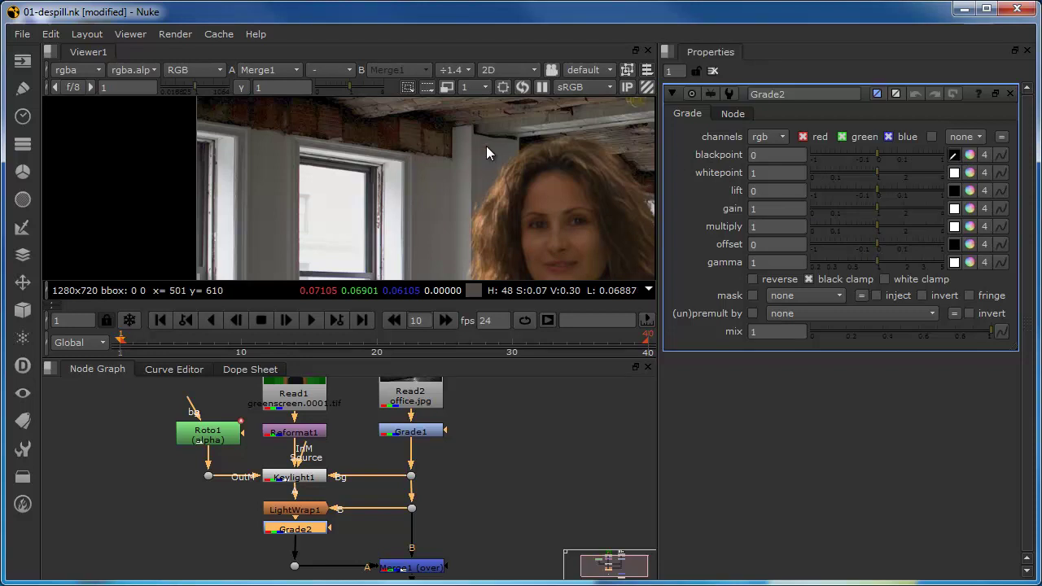
{"action": "left_click", "coordinate": [428, 118], "text": "ctrl"}
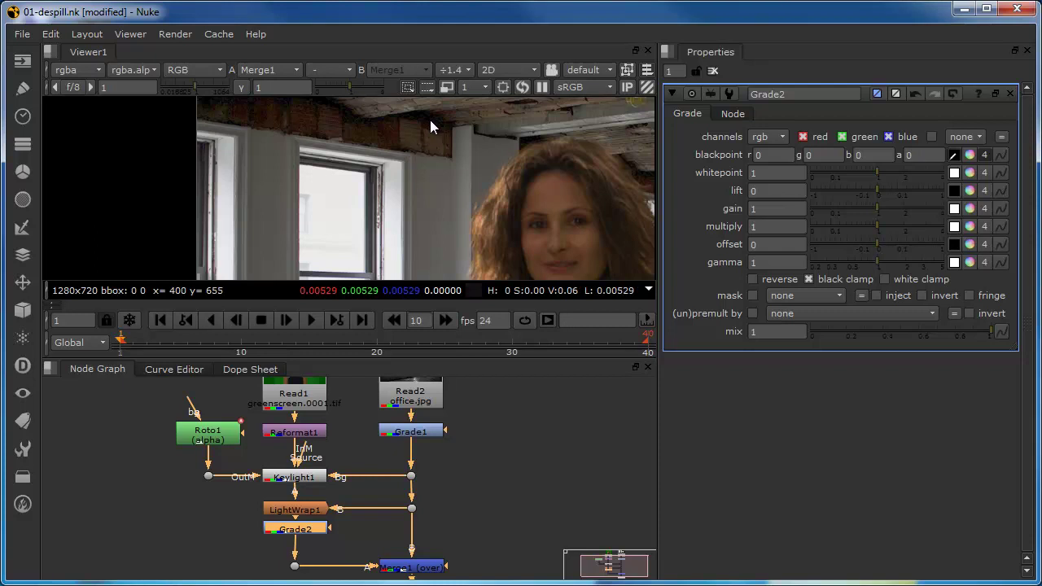
{"action": "left_click", "coordinate": [427, 118], "text": "ctrl"}
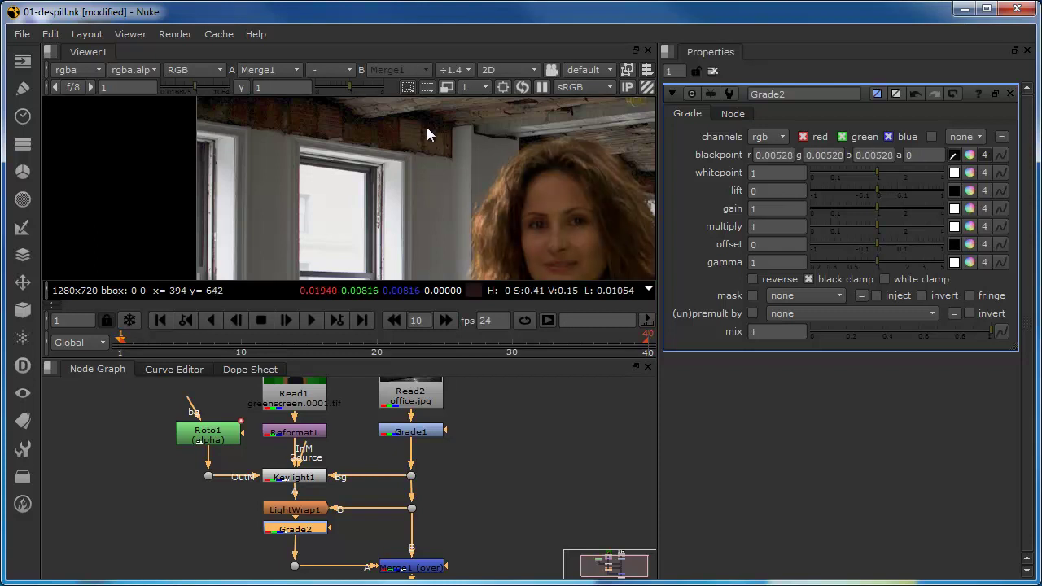
{"action": "left_click", "coordinate": [289, 531]}
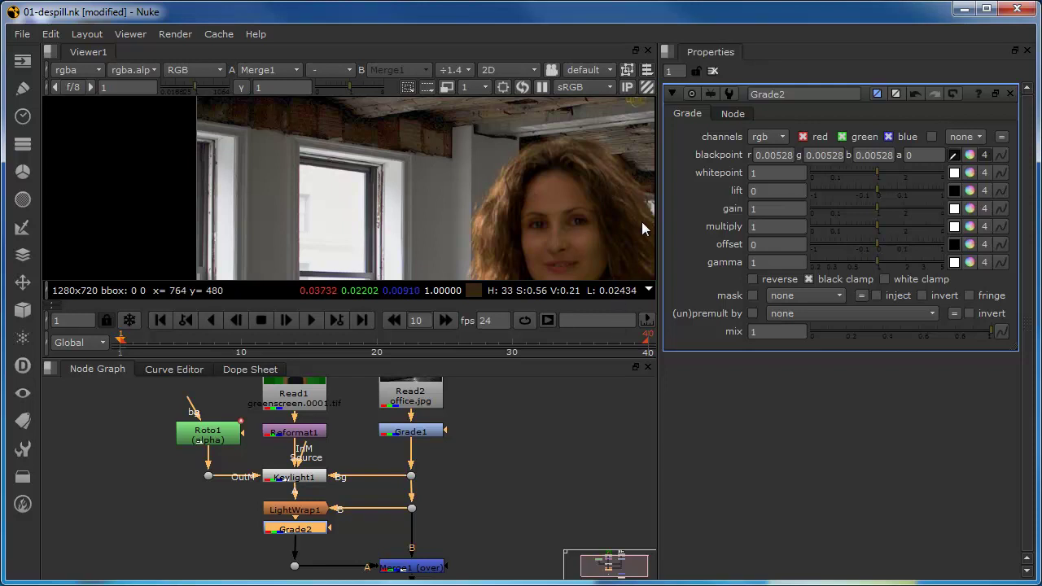
Sample Grade2's whitepoint from the bright office window (about 0.78–0.82).
{"action": "scroll", "coordinate": [542, 207], "scroll_direction": "down", "scroll_amount": 1}
{"action": "scroll", "coordinate": [542, 207], "scroll_direction": "down", "scroll_amount": 1}
{"action": "scroll", "coordinate": [543, 207], "scroll_direction": "down", "scroll_amount": 1}
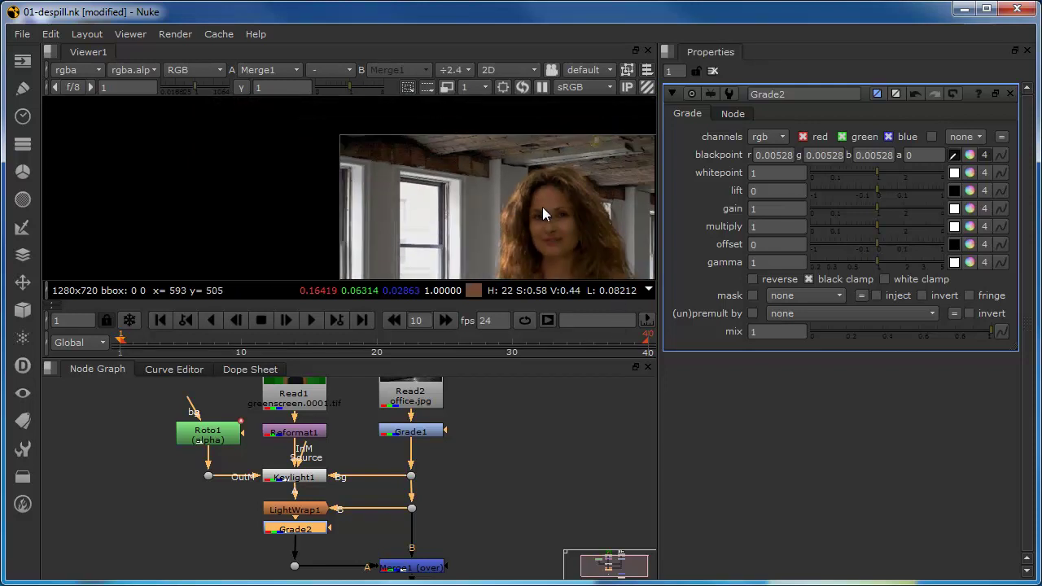
{"action": "scroll", "coordinate": [543, 207], "scroll_direction": "up", "scroll_amount": 1}
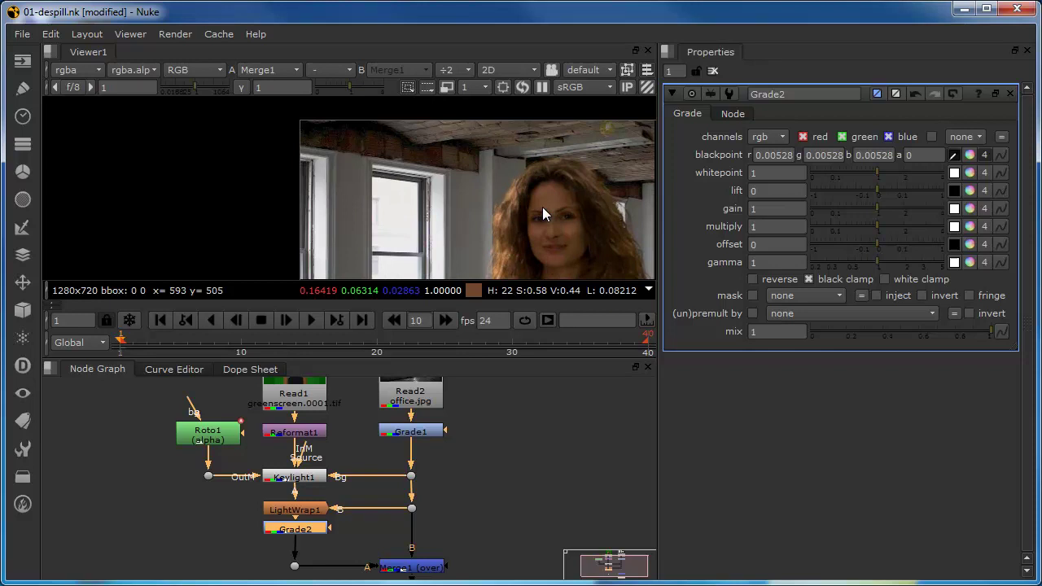
{"action": "left_click", "coordinate": [955, 173]}
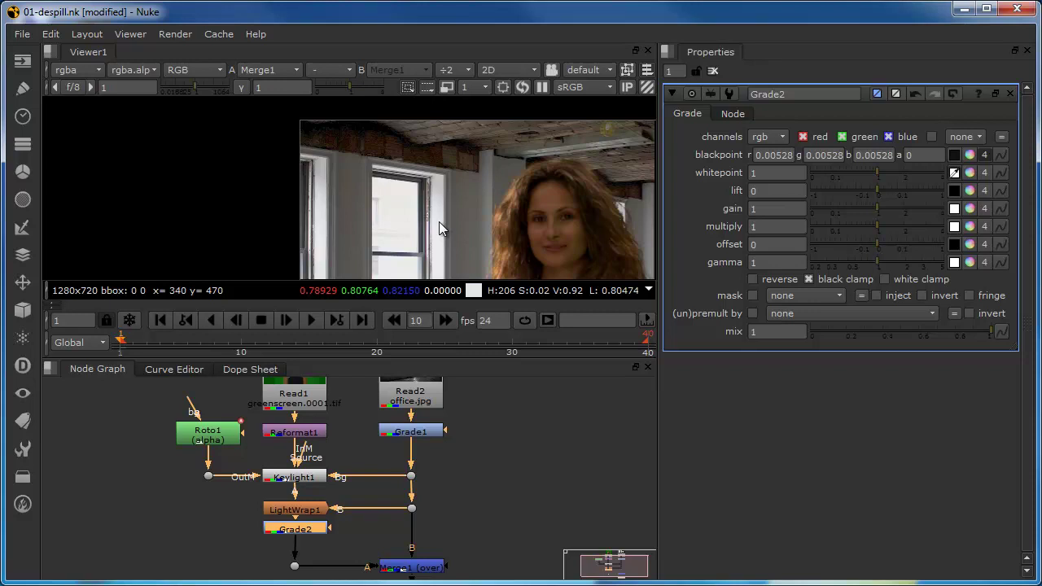
{"action": "left_click_drag", "start_coordinate": [438, 221], "coordinate": [438, 219], "text": "ctrl"}
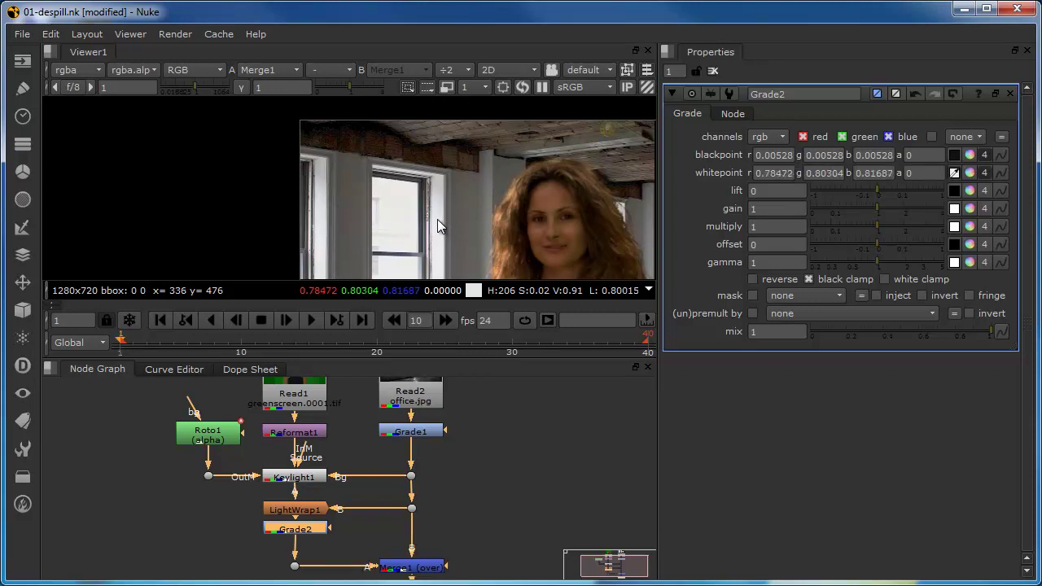
{"action": "scroll", "coordinate": [562, 252], "scroll_direction": "down", "scroll_amount": 2}
{"action": "scroll", "coordinate": [561, 252], "scroll_direction": "down", "scroll_amount": 2}
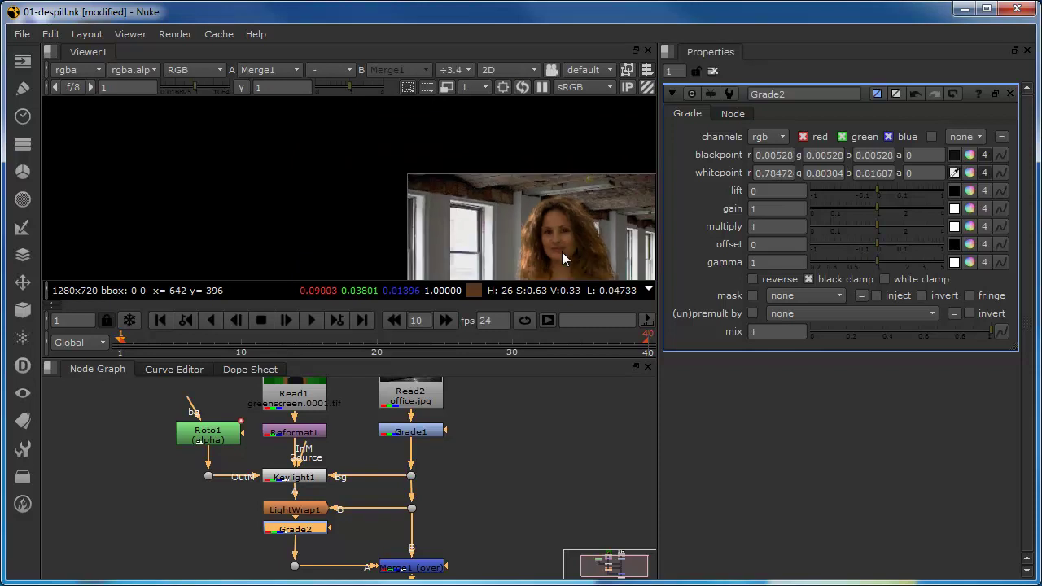
{"action": "middle_click_drag", "start_coordinate": [561, 247], "coordinate": [418, 179]}
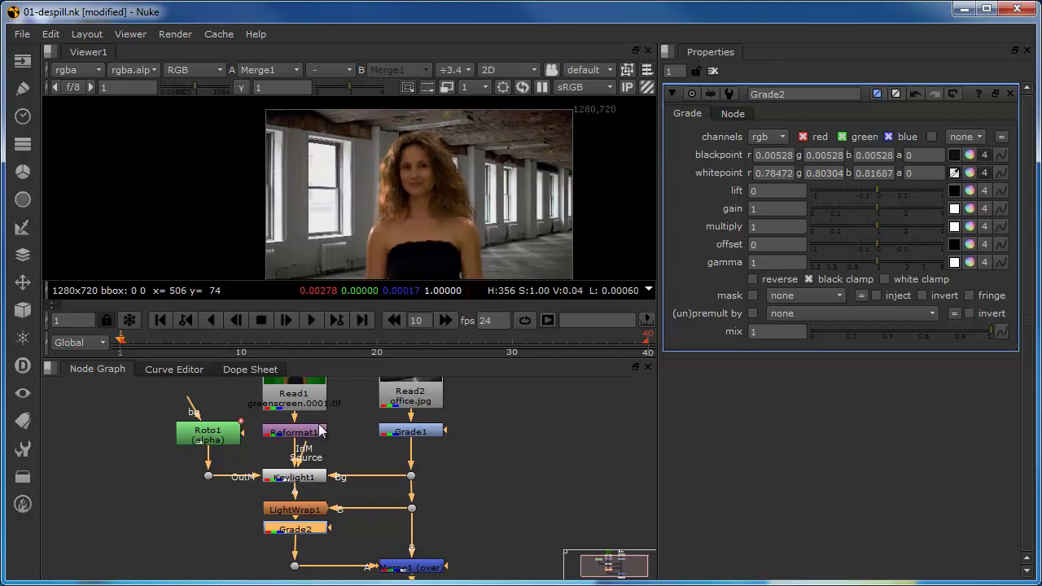
{"action": "left_click", "coordinate": [314, 531]}
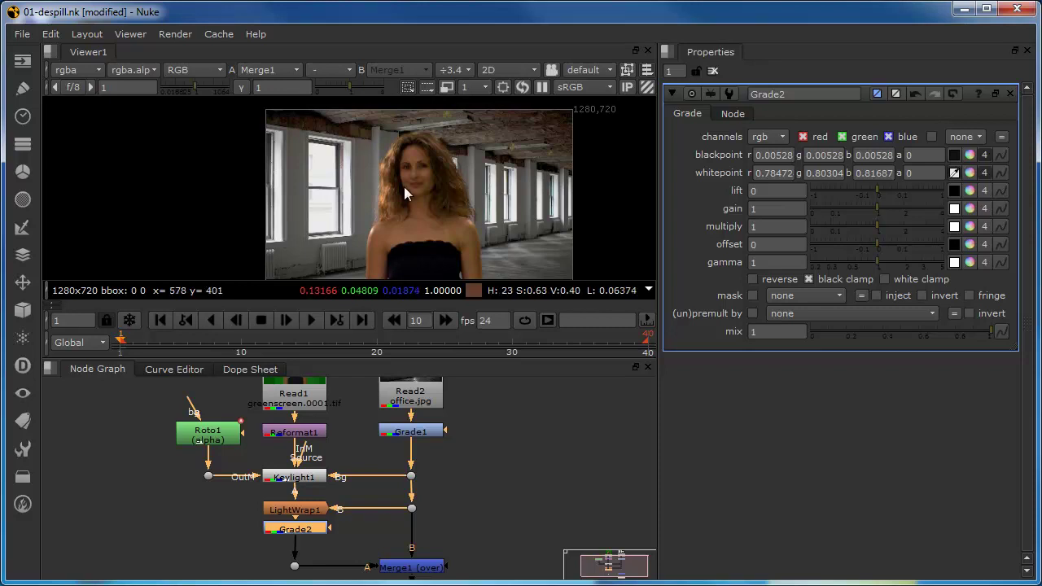
Check pixel values across the woman's face, hair, shoulder and the composite.
{"action": "left_click_drag", "start_coordinate": [404, 187], "coordinate": [409, 199], "text": "ctrl"}
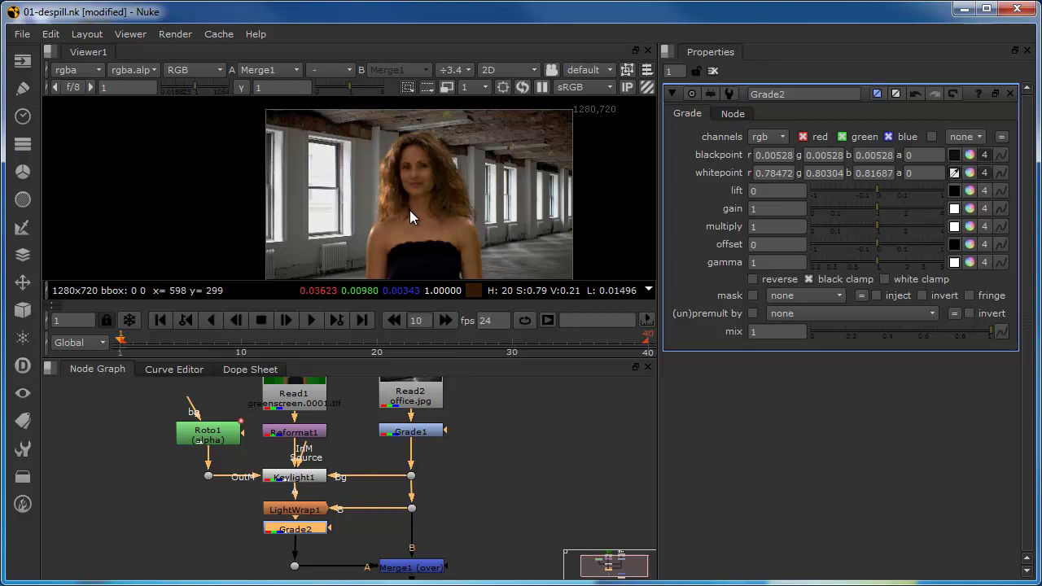
{"action": "mouse_move", "coordinate": [522, 206]}
{"action": "left_mouse_down", "text": "ctrl"}
{"action": "mouse_move", "coordinate": [437, 227]}
{"action": "mouse_move", "coordinate": [410, 163]}
{"action": "mouse_move", "coordinate": [500, 173]}
{"action": "mouse_move", "coordinate": [491, 126]}
{"action": "left_mouse_up", "text": "ctrl"}
{"action": "right_click", "coordinate": [491, 125], "text": "ctrl"}
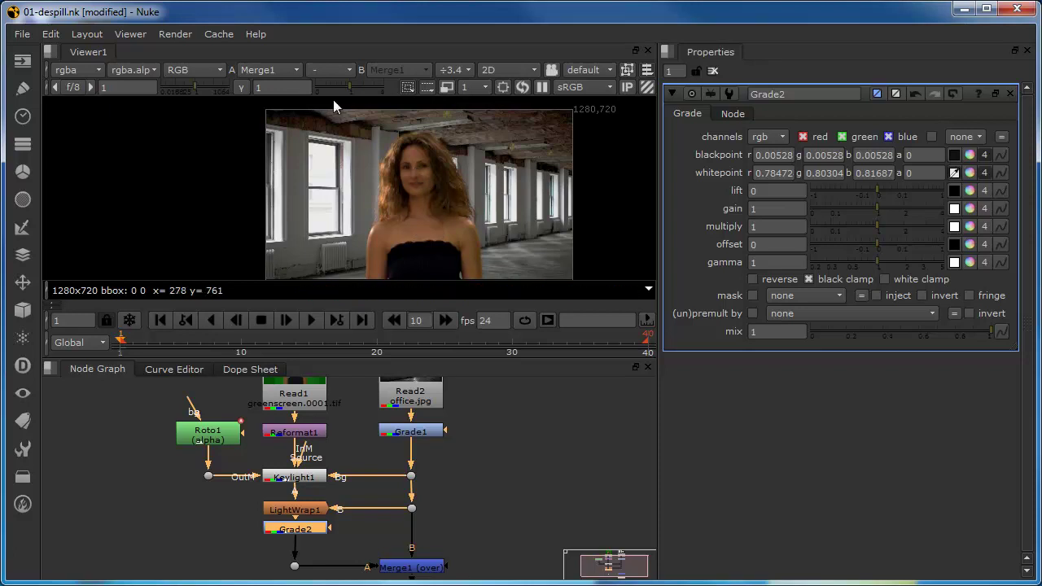
{"action": "left_click_drag", "start_coordinate": [333, 99], "coordinate": [520, 146], "text": "ctrl"}
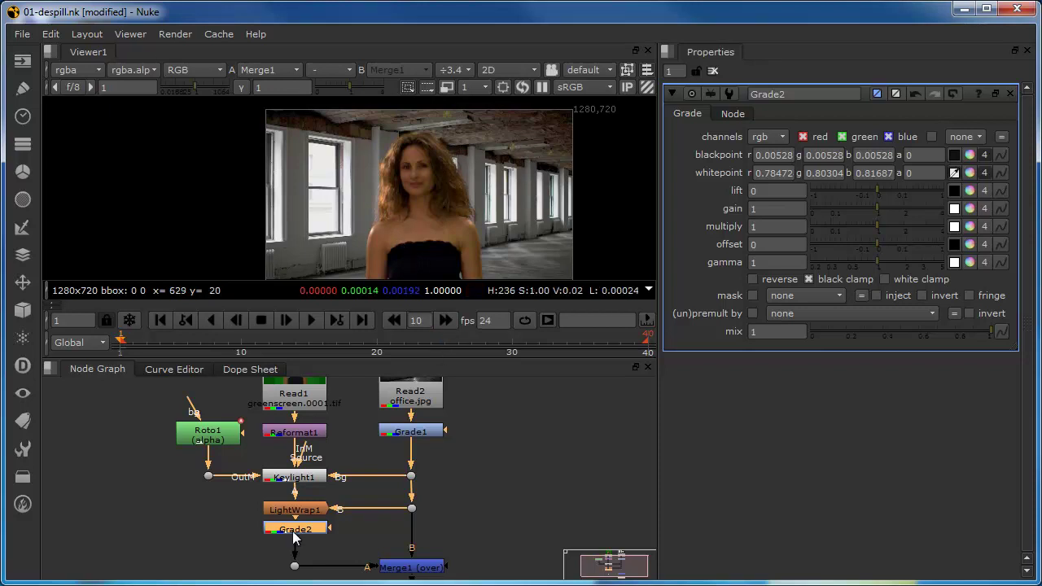
Add a Grade3 node below Grade2 and label it 'colour grade'.
{"action": "key", "text": "g"}
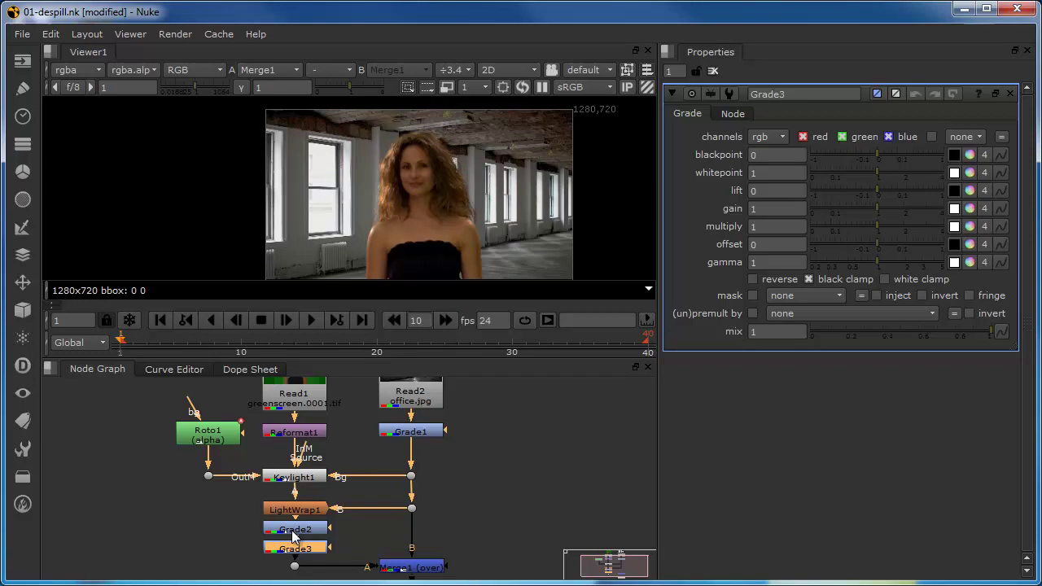
{"action": "left_click", "coordinate": [293, 531]}
{"action": "left_click", "coordinate": [295, 550]}
{"action": "left_click", "coordinate": [730, 115]}
{"action": "left_click", "coordinate": [726, 144]}
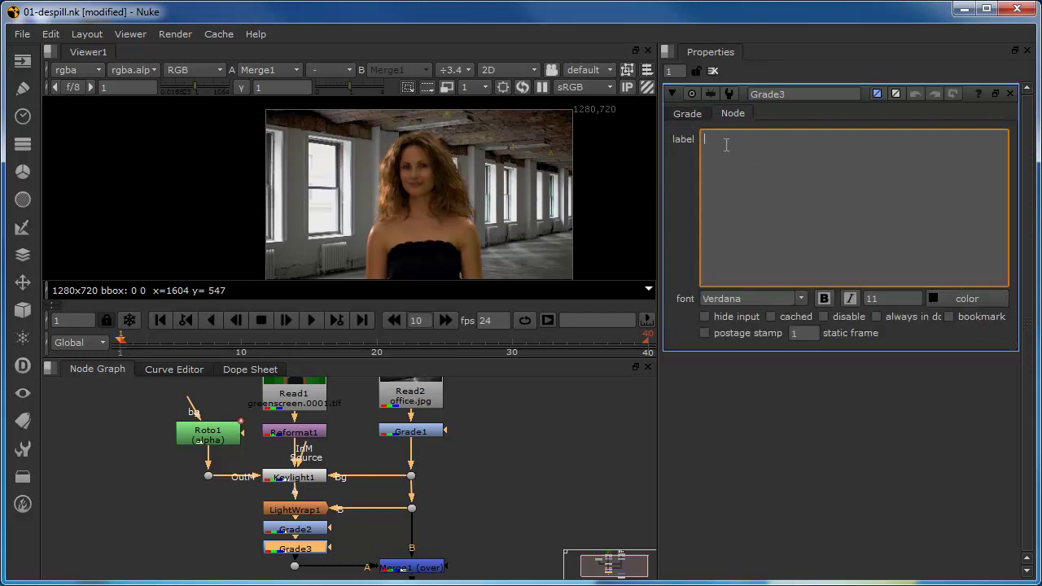
{"action": "type", "text": "c"}
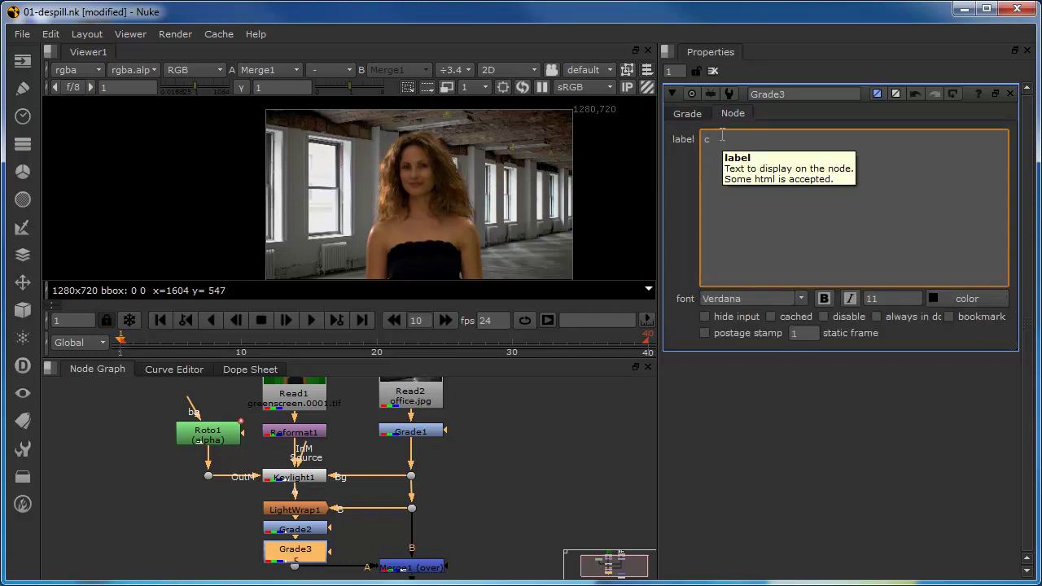
{"action": "type", "text": "lor"}
{"action": "type", "text": "ur"}
{"action": "type", "text": " grad"}
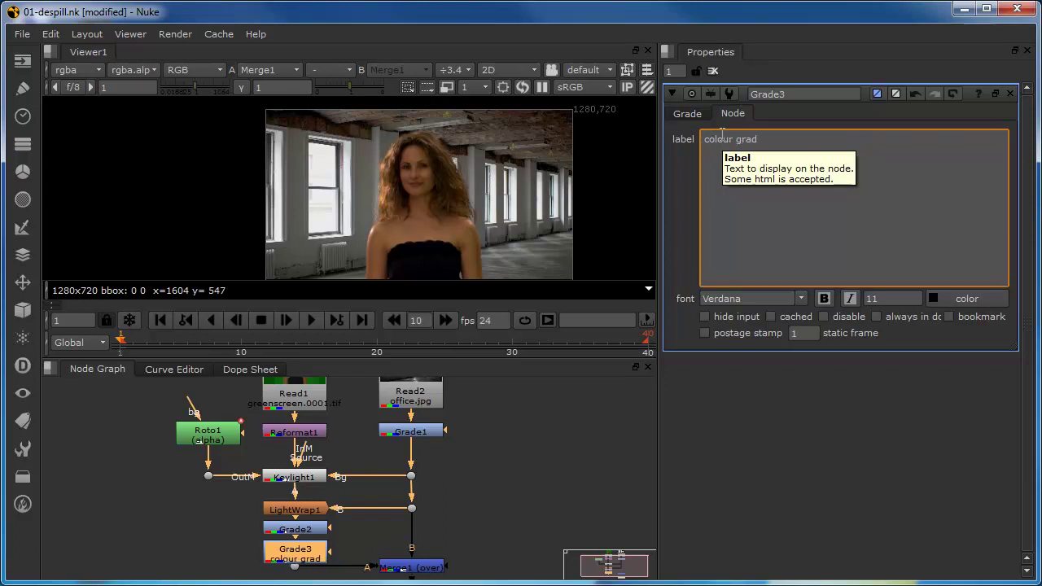
{"action": "type", "text": "e"}
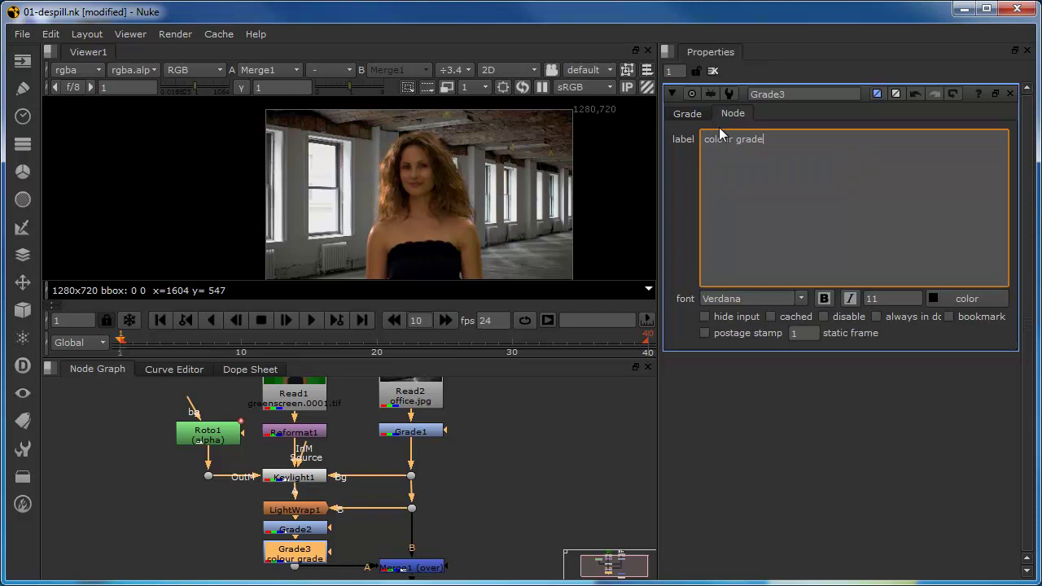
Label Grade2 'black white points'.
{"action": "left_click", "coordinate": [298, 531]}
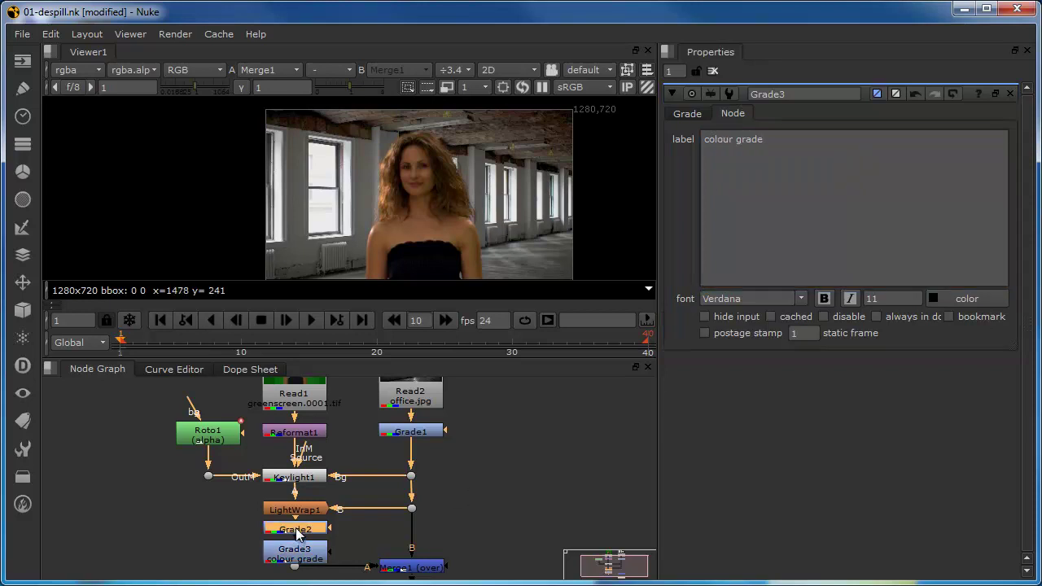
{"action": "double_click", "coordinate": [298, 533]}
{"action": "left_click", "coordinate": [733, 114]}
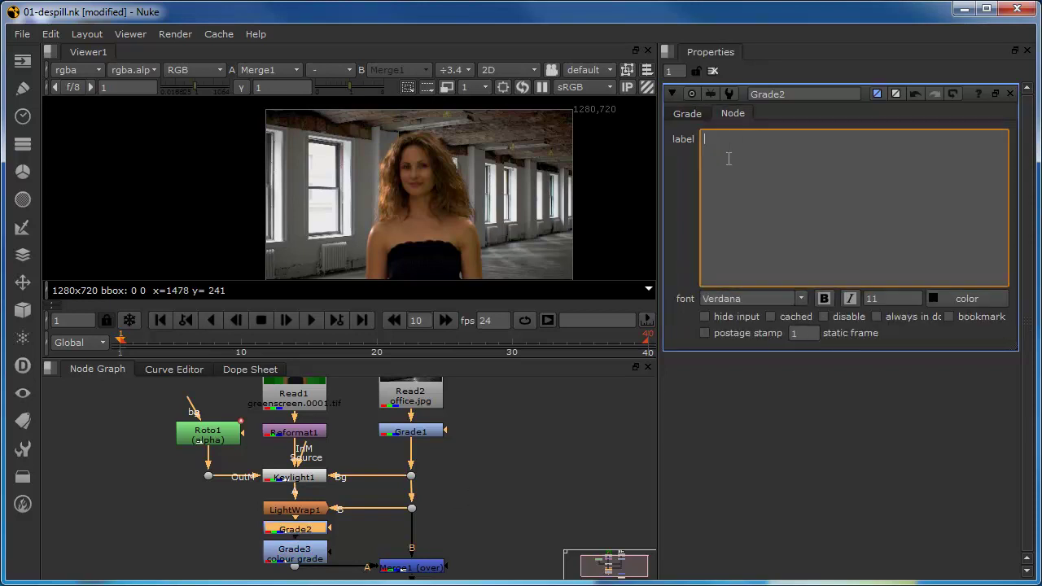
{"action": "type", "text": "bla"}
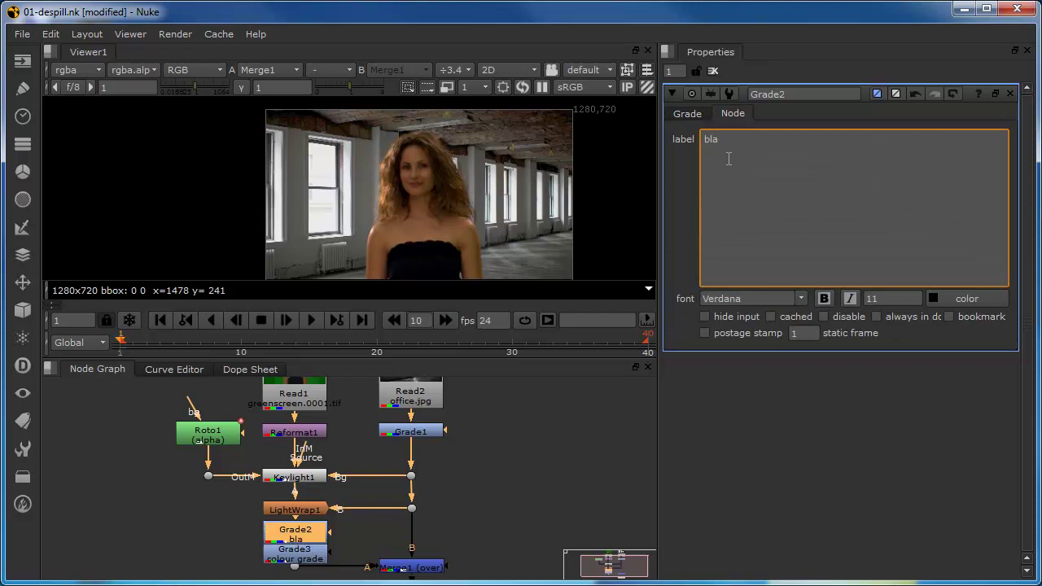
{"action": "type", "text": "ck wh"}
{"action": "type", "text": "ite poi"}
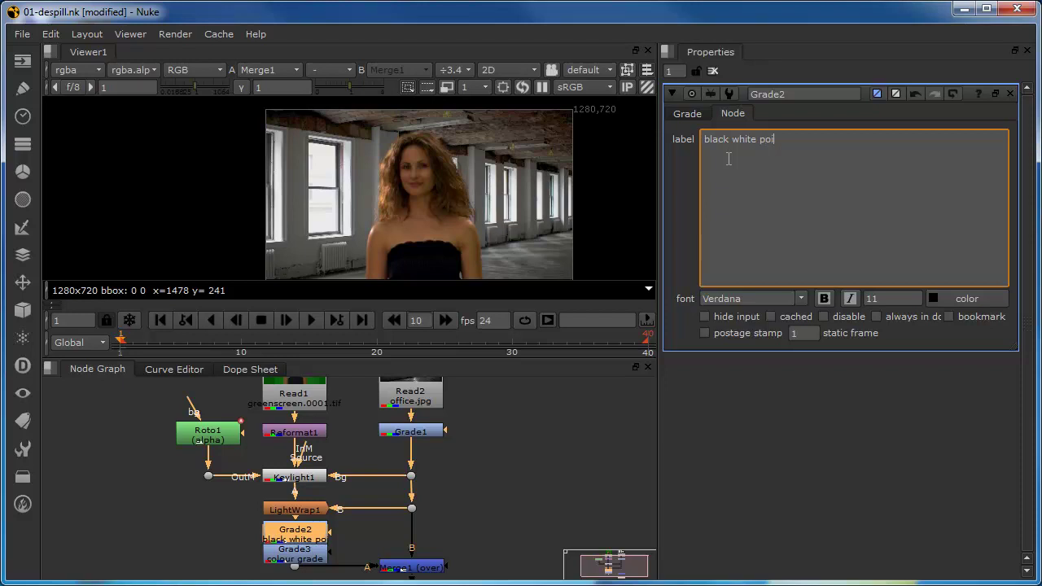
{"action": "type", "text": "nts"}
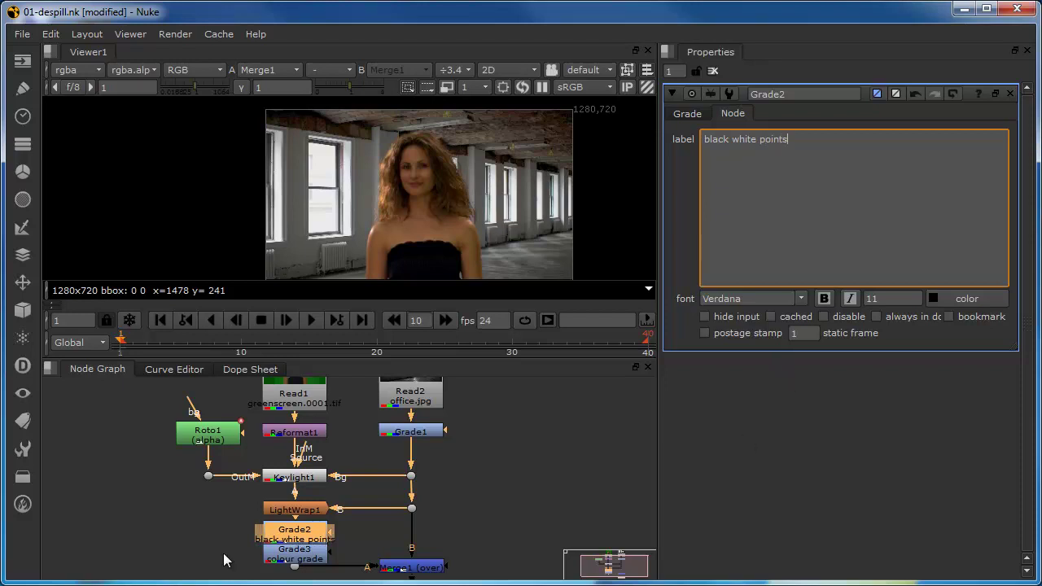
{"action": "left_click", "coordinate": [103, 536]}
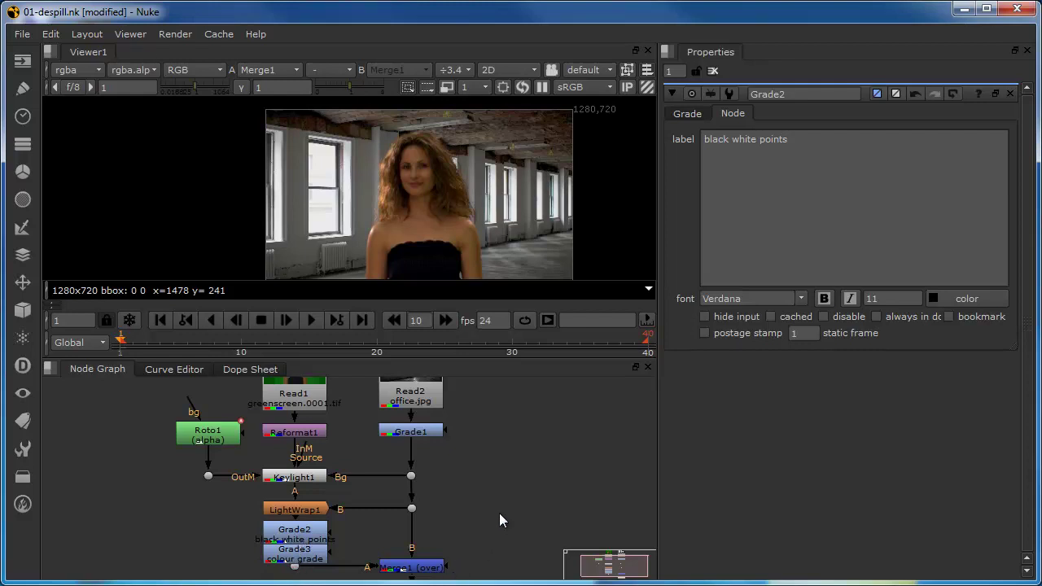
Line up the dot, Merge1 and Viewer1 beneath Grade3, then open Grade3's settings.
{"action": "middle_click_drag", "start_coordinate": [499, 512], "coordinate": [504, 472]}
{"action": "mouse_move", "coordinate": [495, 556]}
{"action": "left_mouse_down"}
{"action": "mouse_move", "coordinate": [259, 473]}
{"action": "mouse_move", "coordinate": [275, 492]}
{"action": "left_mouse_up"}
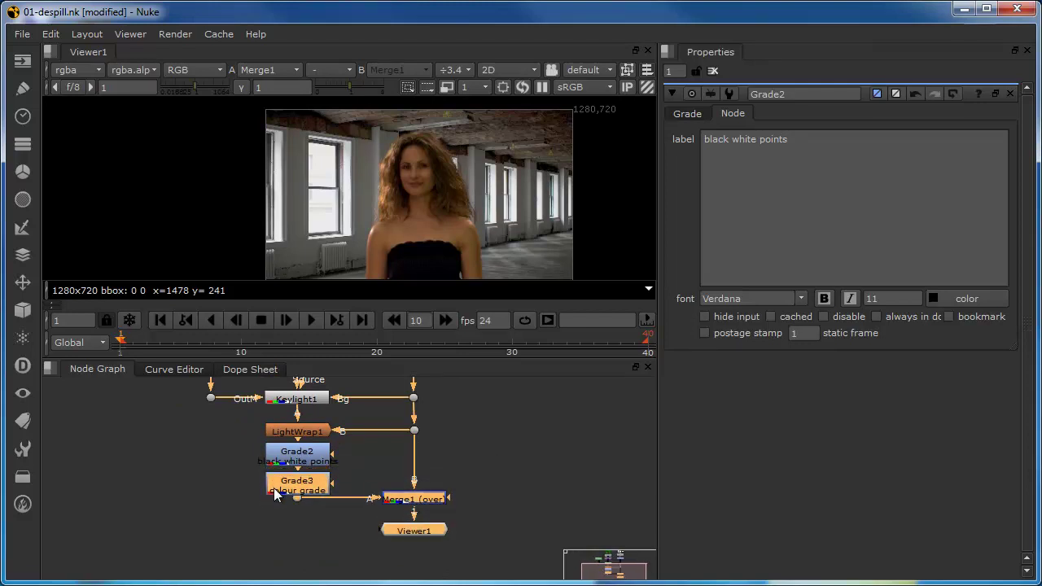
{"action": "mouse_move", "coordinate": [491, 551]}
{"action": "left_mouse_down"}
{"action": "mouse_move", "coordinate": [290, 493]}
{"action": "mouse_move", "coordinate": [295, 513]}
{"action": "left_mouse_up"}
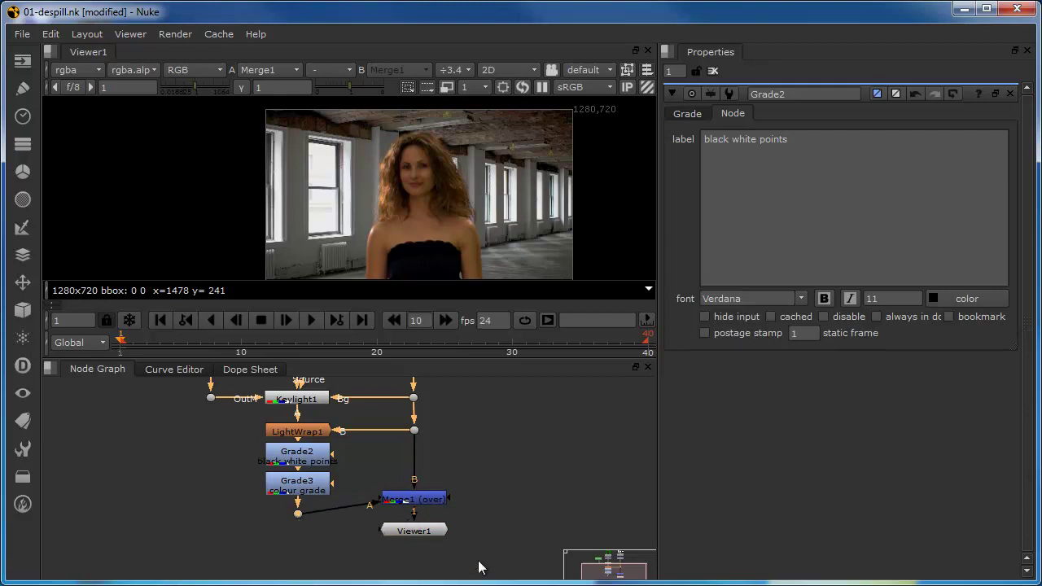
{"action": "mouse_move", "coordinate": [498, 573]}
{"action": "left_mouse_down"}
{"action": "mouse_move", "coordinate": [375, 492]}
{"action": "mouse_move", "coordinate": [392, 516]}
{"action": "left_mouse_up"}
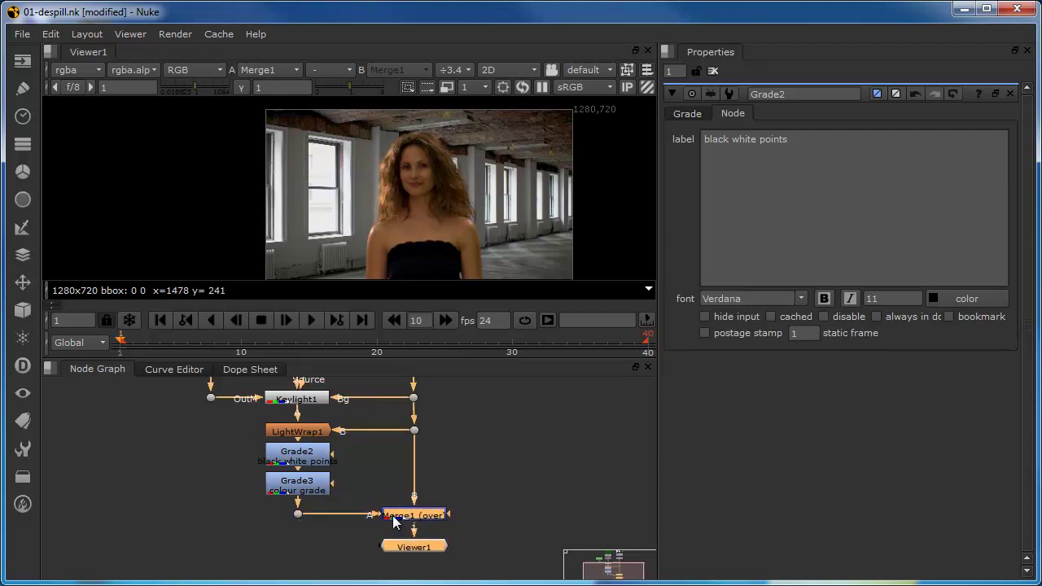
{"action": "left_click", "coordinate": [183, 447]}
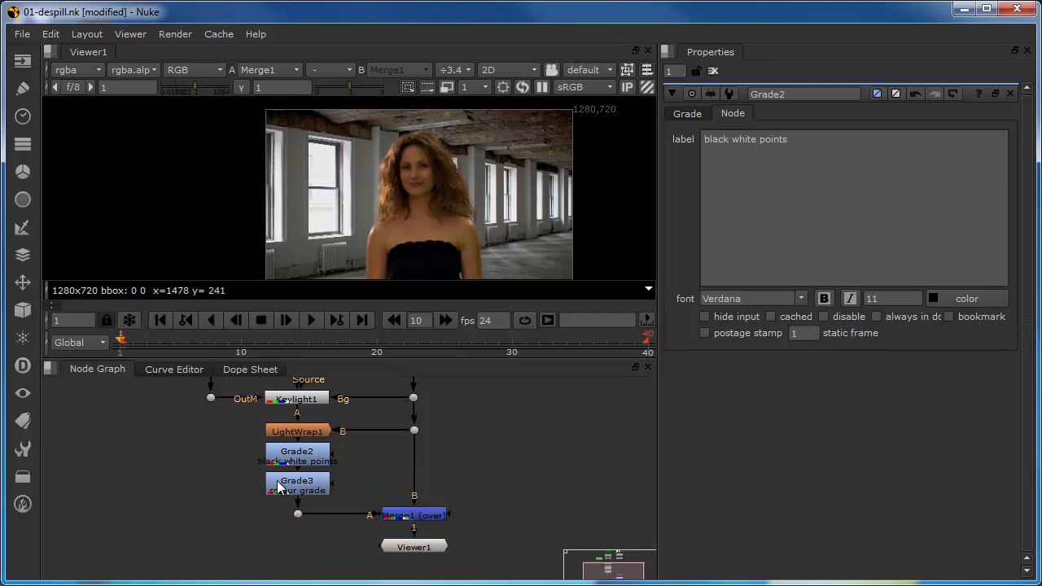
{"action": "left_click", "coordinate": [290, 482]}
{"action": "double_click", "coordinate": [290, 482]}
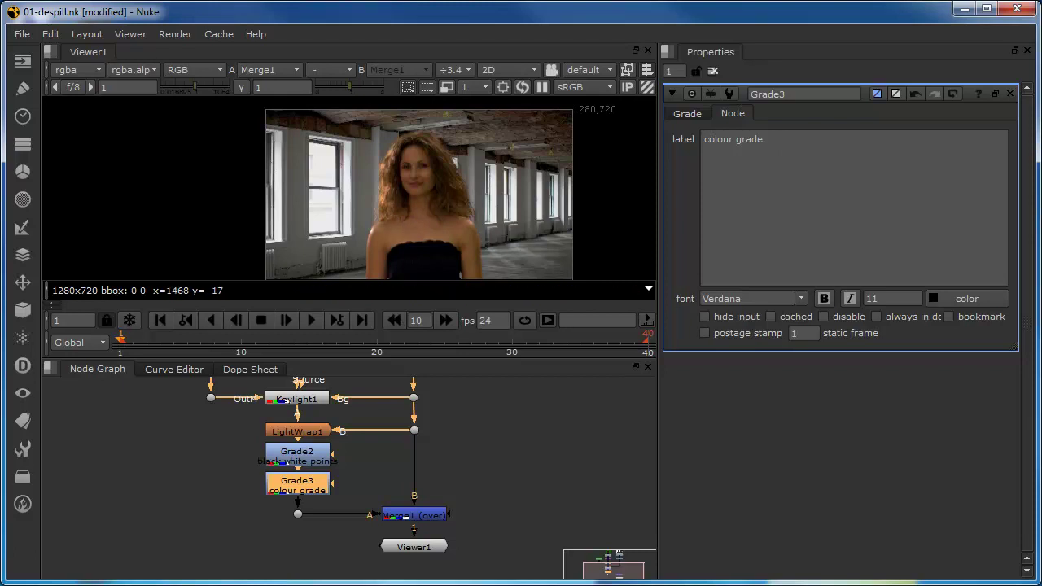
Set Grade3's per-channel gamma to r 0.84, g 1, b 1.08.
{"action": "left_click", "coordinate": [687, 114]}
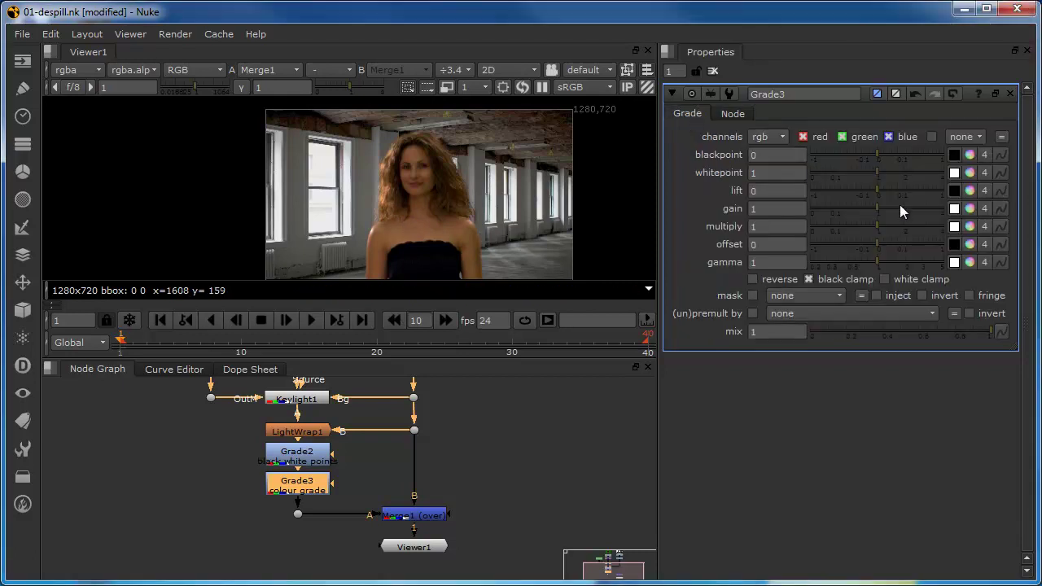
{"action": "left_click", "coordinate": [970, 262]}
{"action": "left_click_drag", "start_coordinate": [820, 109], "coordinate": [824, 112]}
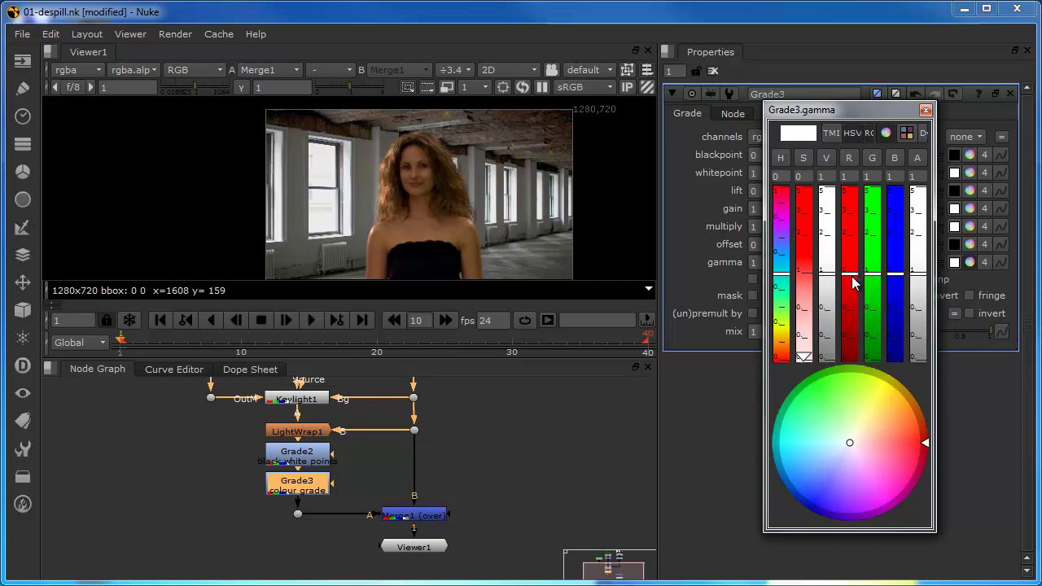
{"action": "left_click", "coordinate": [852, 280]}
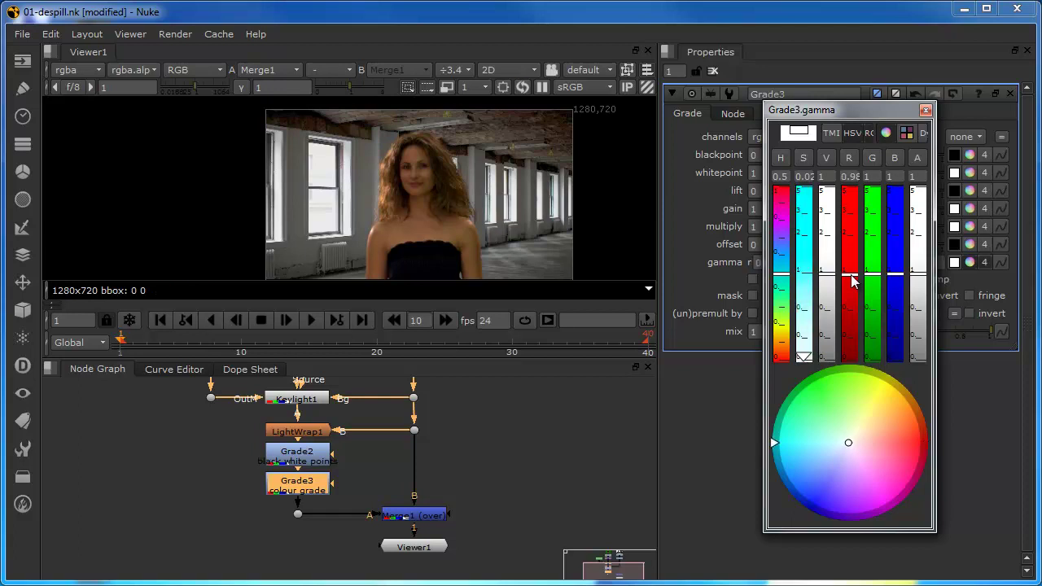
{"action": "mouse_move", "coordinate": [852, 281]}
{"action": "left_mouse_down"}
{"action": "mouse_move", "coordinate": [852, 245]}
{"action": "mouse_move", "coordinate": [850, 289]}
{"action": "mouse_move", "coordinate": [850, 242]}
{"action": "mouse_move", "coordinate": [850, 289]}
{"action": "left_mouse_up"}
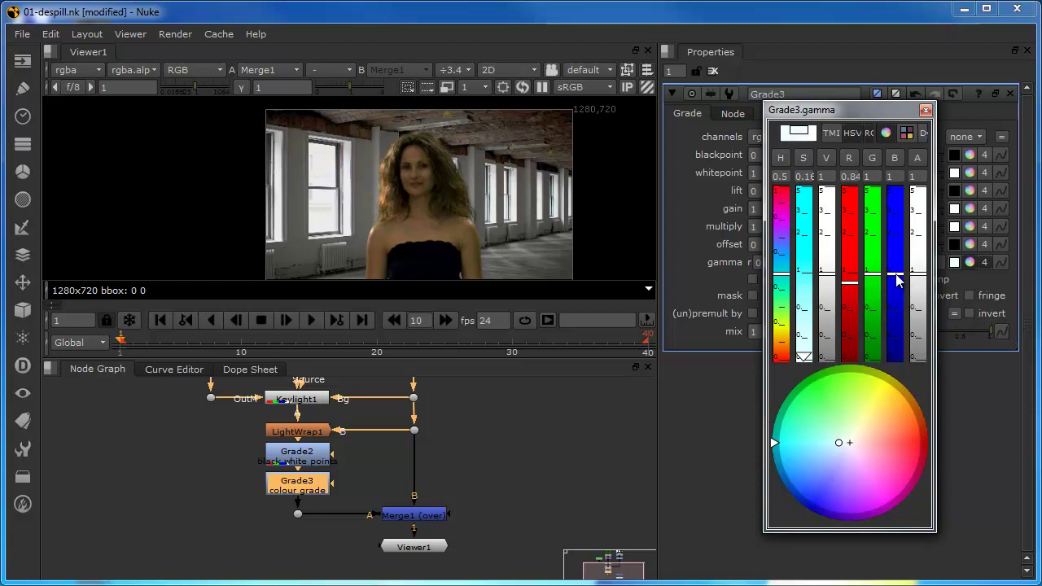
{"action": "left_click_drag", "start_coordinate": [897, 279], "coordinate": [898, 271]}
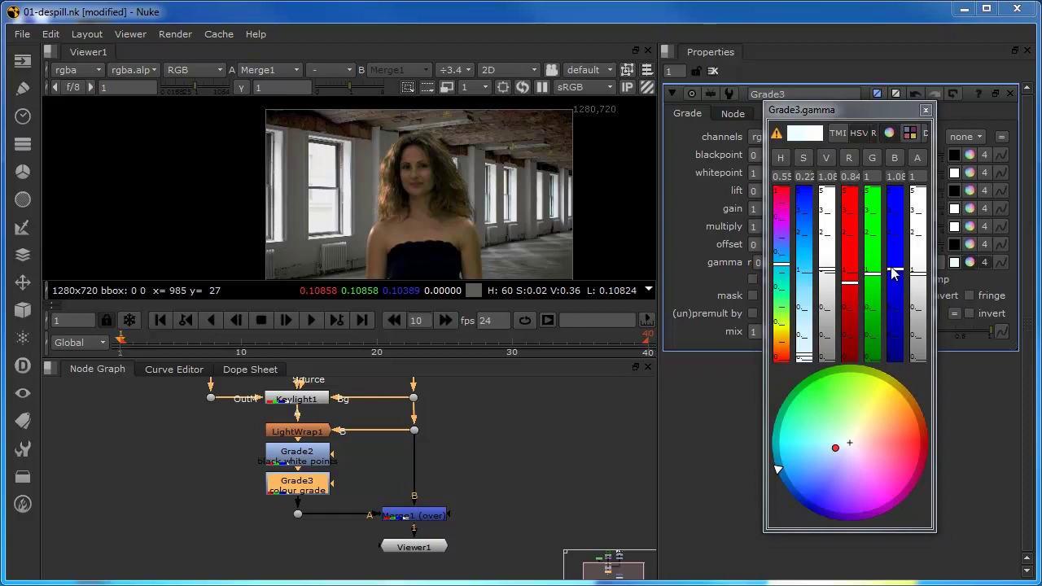
{"action": "left_click_drag", "start_coordinate": [893, 279], "coordinate": [893, 277]}
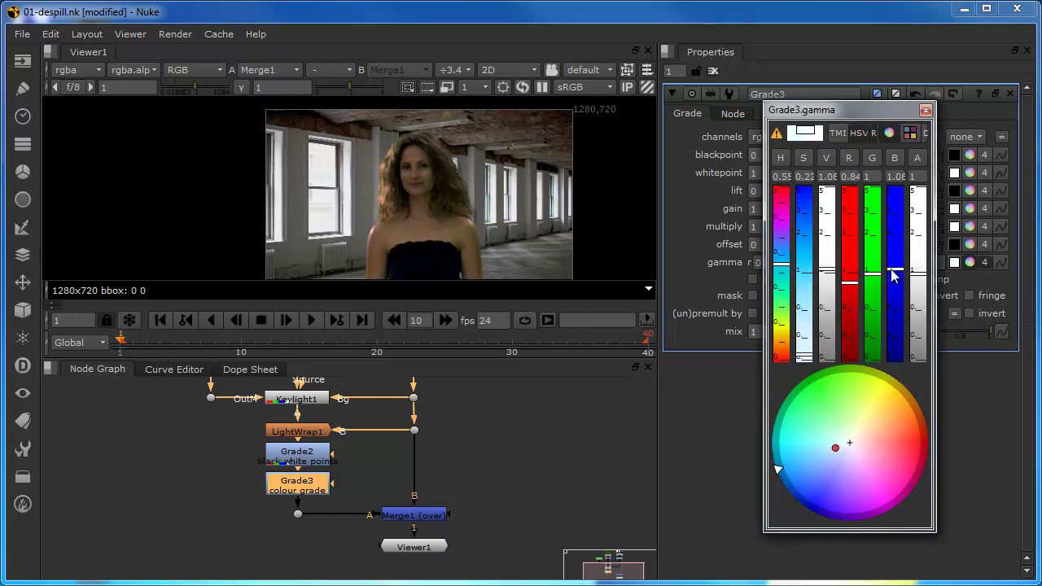
{"action": "left_click", "coordinate": [926, 110]}
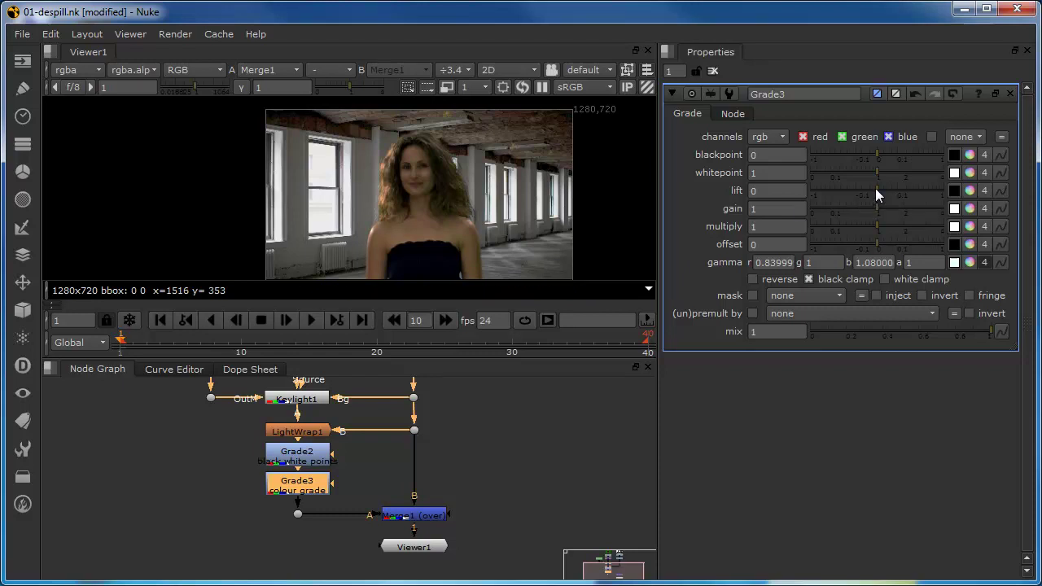
Raise Grade3's gain to 1.05, then bring the Read and Roto nodes into view.
{"action": "left_click_drag", "start_coordinate": [876, 190], "coordinate": [879, 208]}
{"action": "scroll", "coordinate": [379, 213], "scroll_direction": "up", "scroll_amount": 1}
{"action": "scroll", "coordinate": [380, 214], "scroll_direction": "up", "scroll_amount": 1}
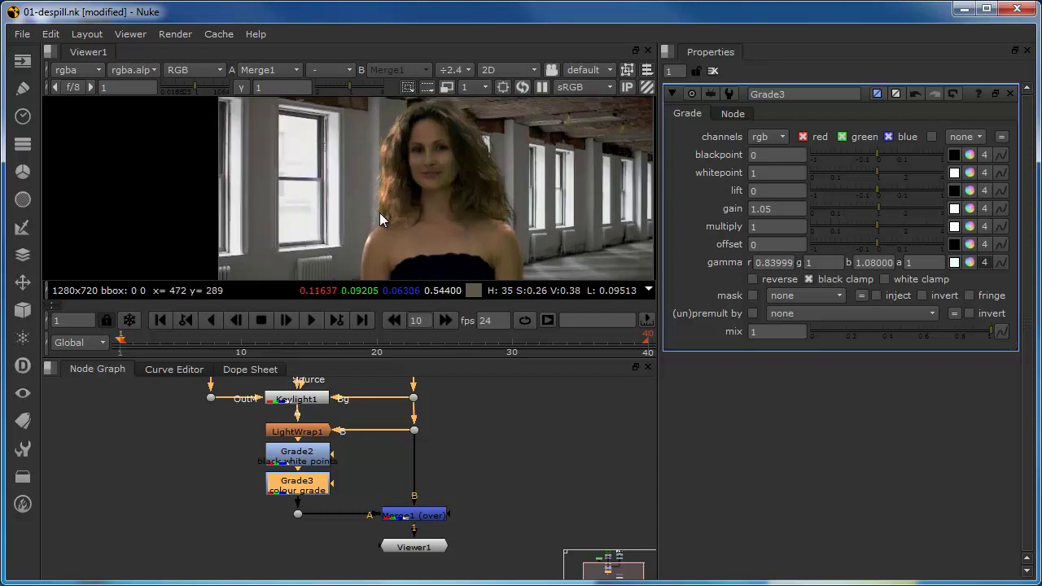
{"action": "scroll", "coordinate": [381, 214], "scroll_direction": "up", "scroll_amount": 1}
{"action": "scroll", "coordinate": [381, 214], "scroll_direction": "down", "scroll_amount": 1}
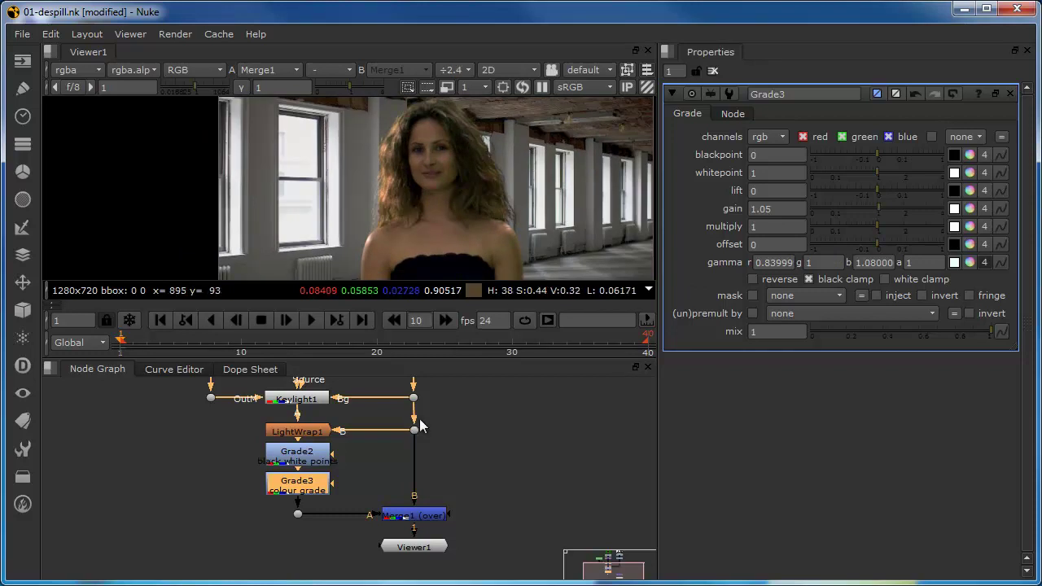
{"action": "left_click", "coordinate": [480, 426]}
{"action": "scroll", "coordinate": [461, 413], "scroll_direction": "down", "scroll_amount": 2}
{"action": "scroll", "coordinate": [461, 414], "scroll_direction": "up", "scroll_amount": 2}
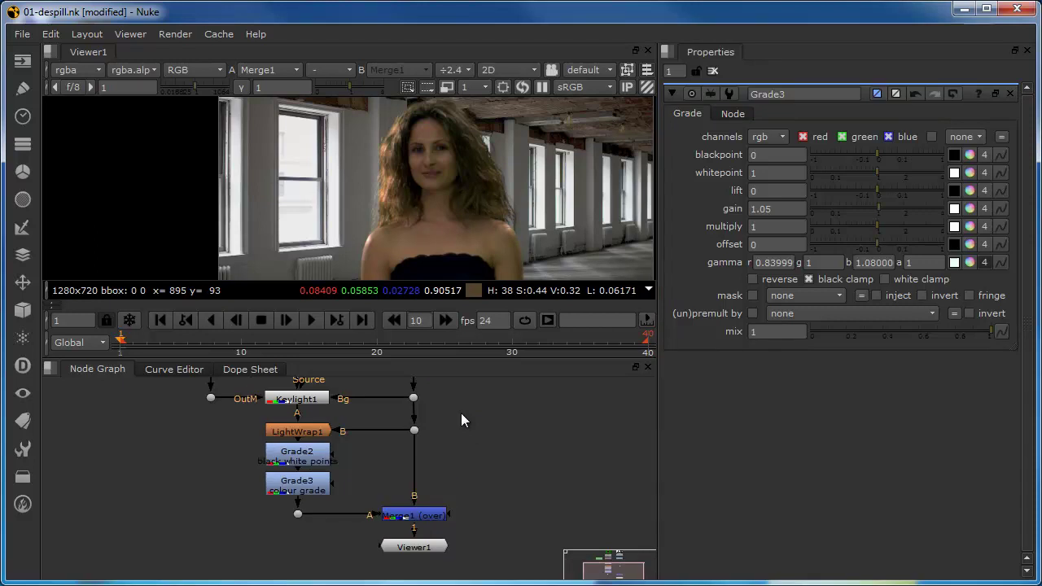
{"action": "mouse_move", "coordinate": [390, 399]}
{"action": "middle_mouse_down"}
{"action": "mouse_move", "coordinate": [513, 465]}
{"action": "mouse_move", "coordinate": [490, 500]}
{"action": "middle_mouse_up"}
Set the greenscreen Read1 format to 960x540.
{"action": "double_click", "coordinate": [427, 423]}
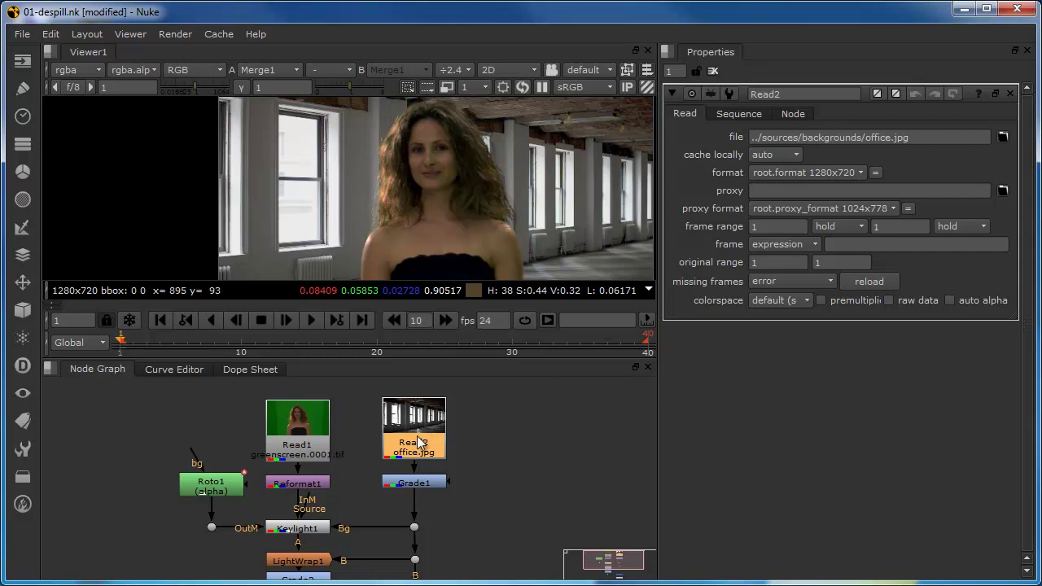
{"action": "double_click", "coordinate": [307, 439]}
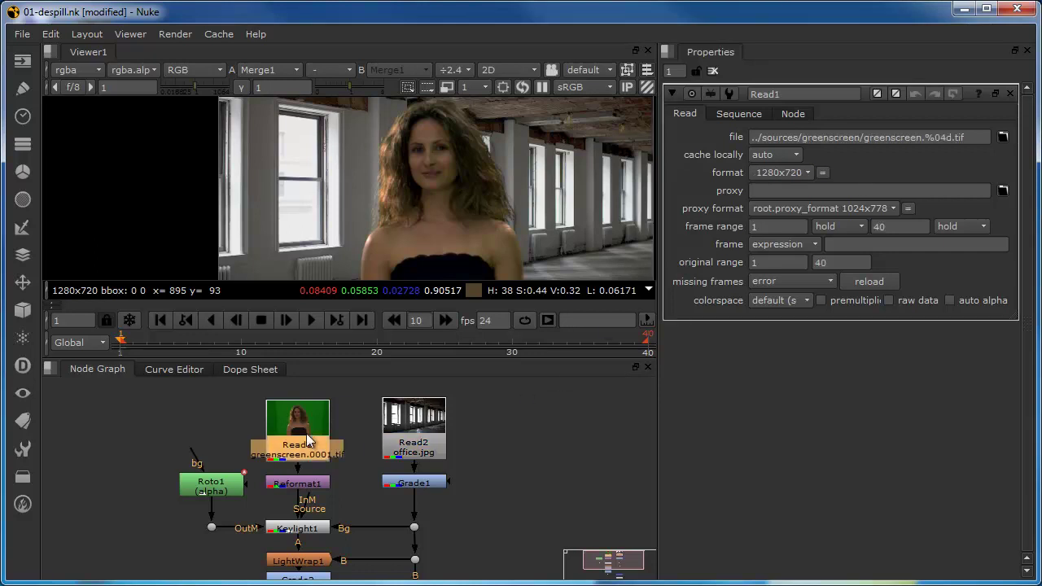
{"action": "left_click", "coordinate": [808, 171]}
{"action": "left_click", "coordinate": [816, 468]}
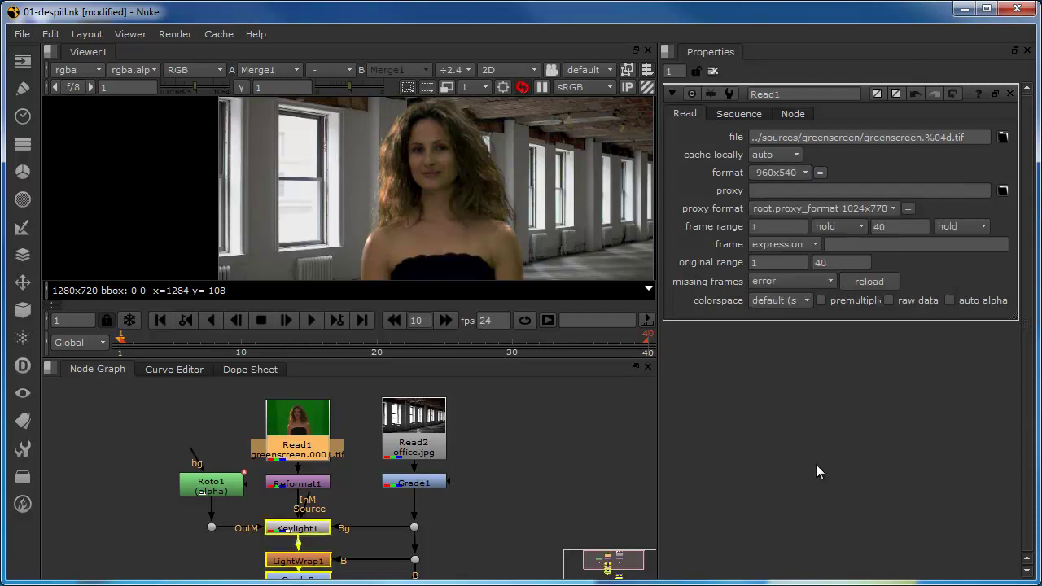
Open Reformat1's settings to confirm its 1280x720 output, comparing the Read nodes.
{"action": "left_click", "coordinate": [300, 483]}
{"action": "double_click", "coordinate": [302, 485]}
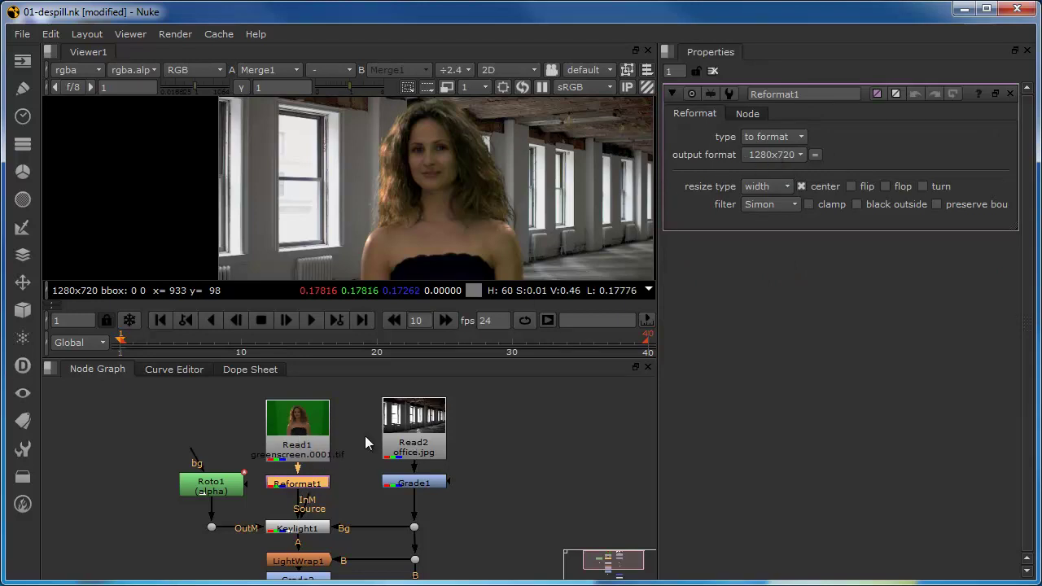
{"action": "left_click", "coordinate": [424, 437]}
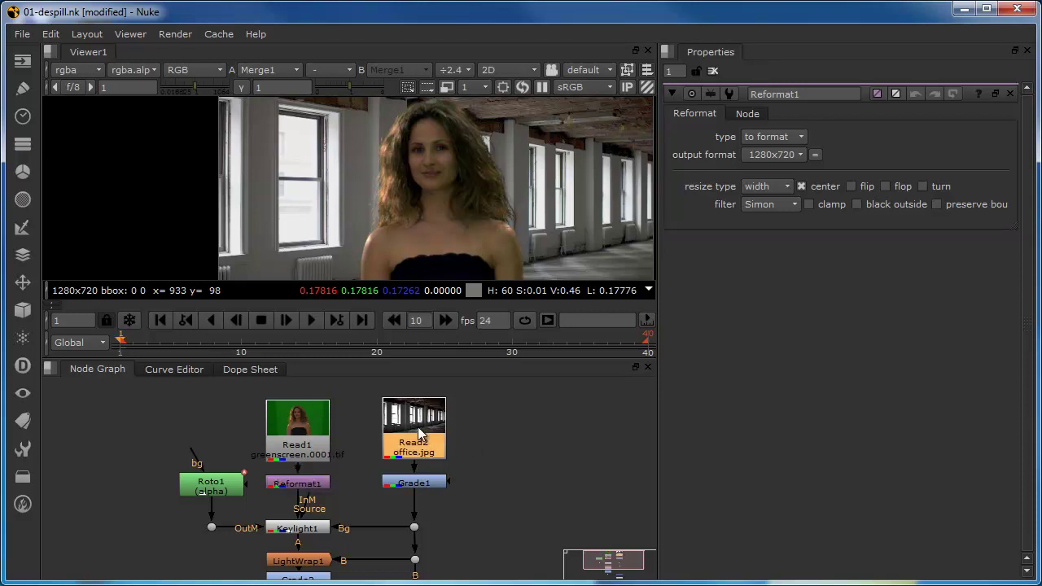
{"action": "left_click", "coordinate": [310, 485]}
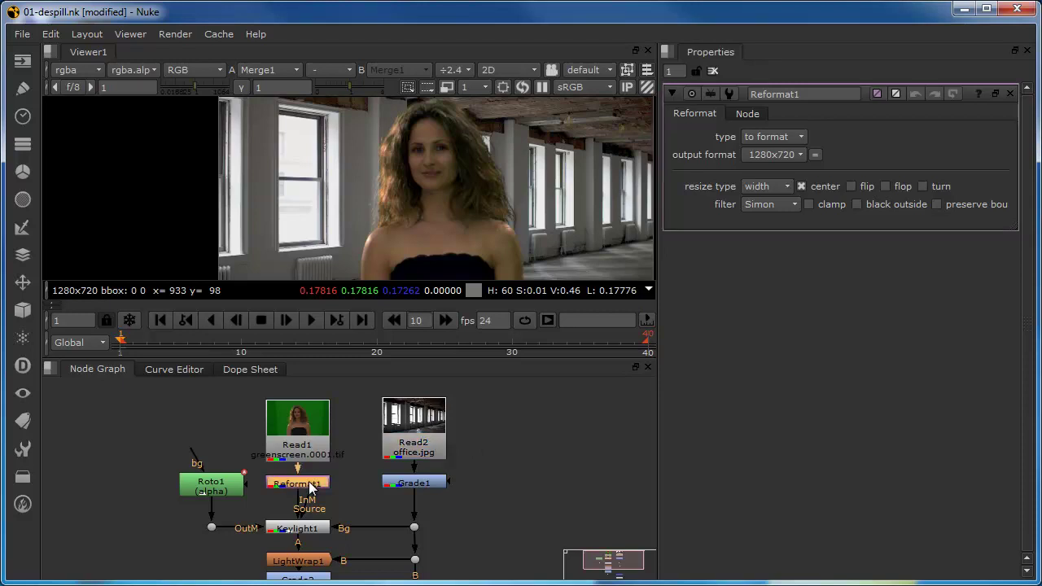
{"action": "left_click", "coordinate": [303, 421]}
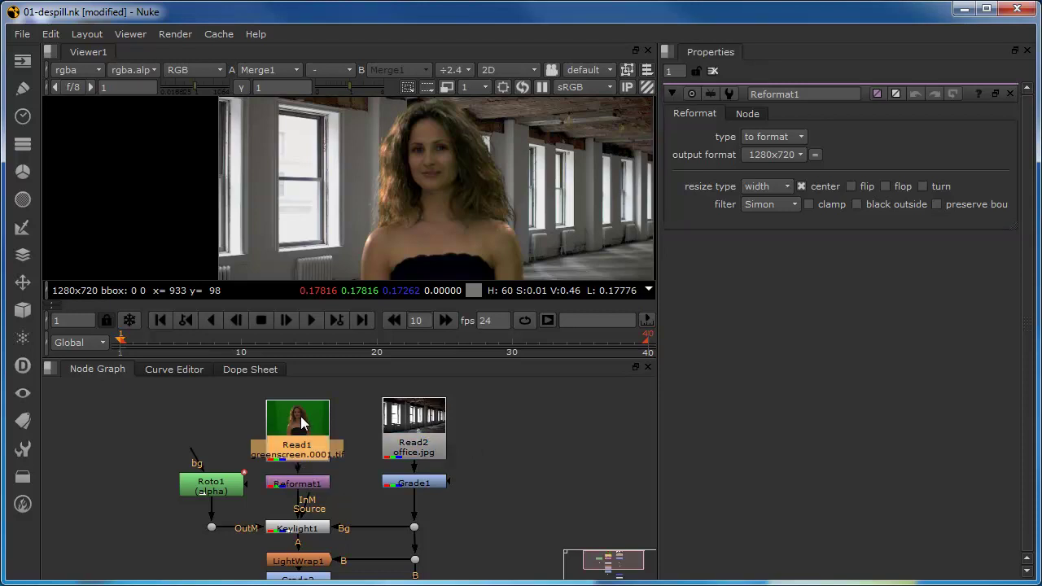
{"action": "left_click", "coordinate": [413, 432]}
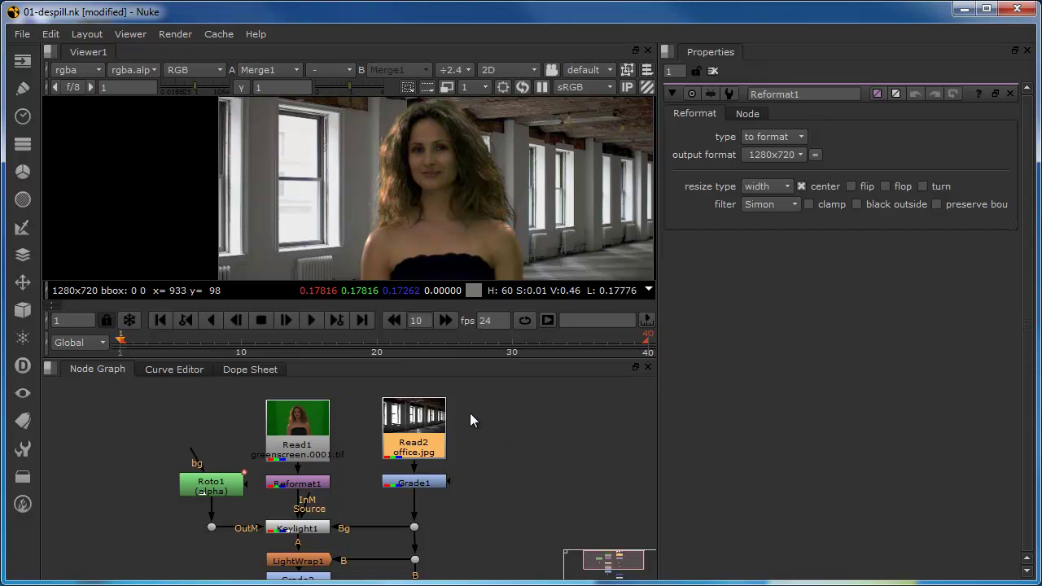
{"action": "left_click", "coordinate": [522, 424]}
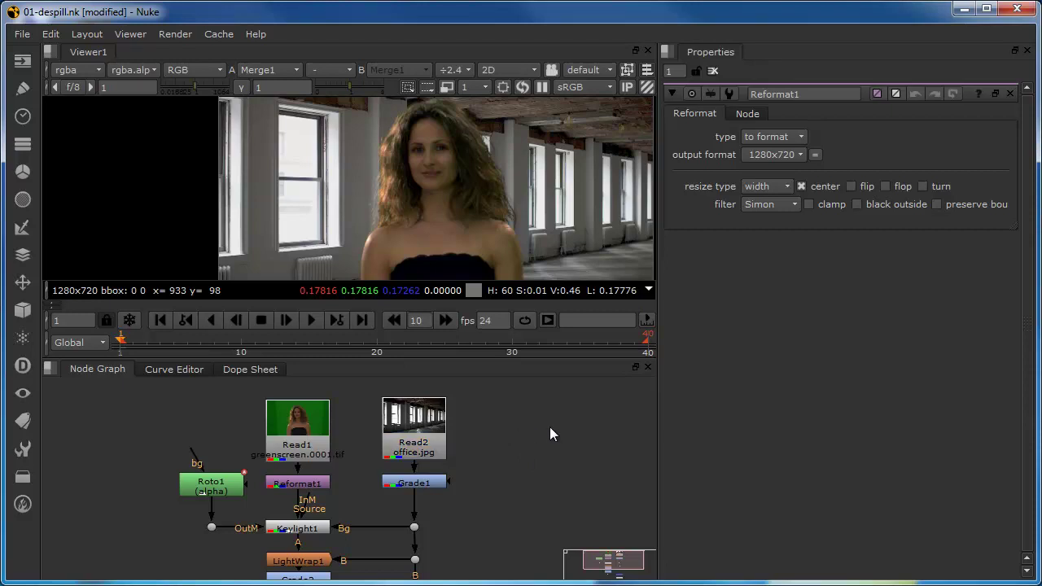